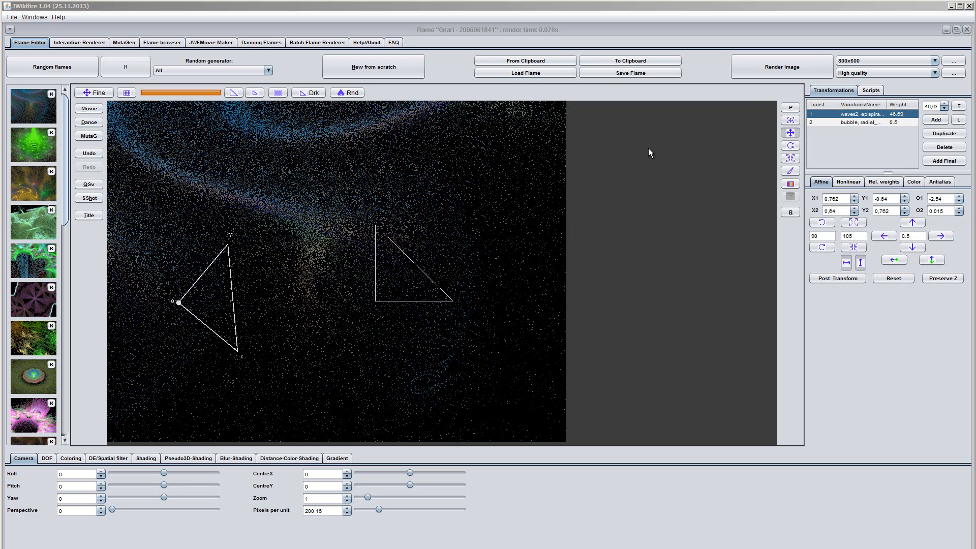
- Create a blank flame with one transformation that uses pre_subflame_wf as its first variation
left_click(365, 71)
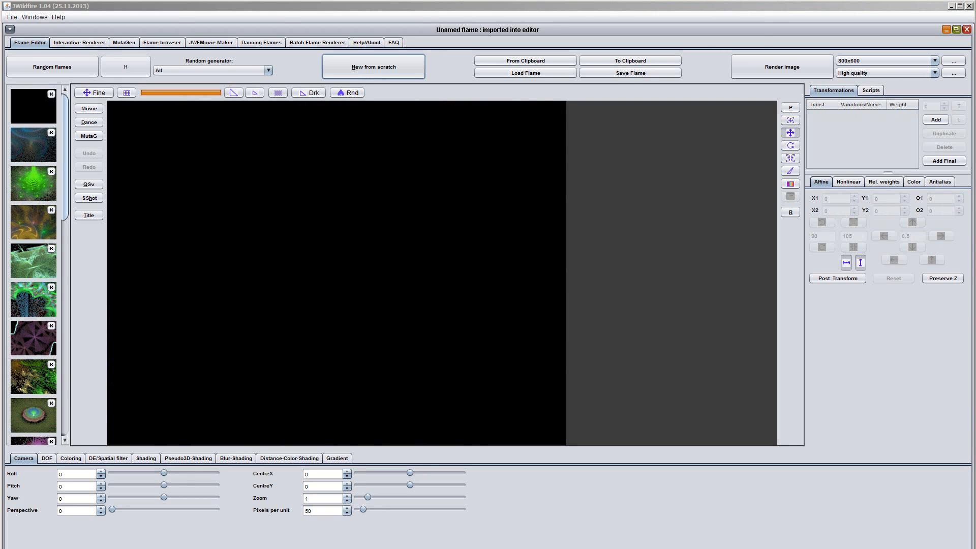
left_click(936, 120)
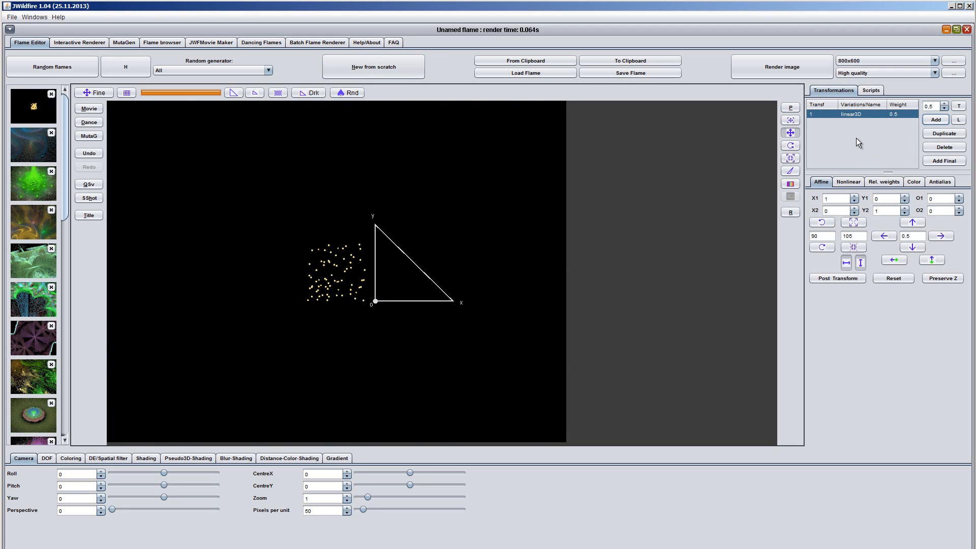
left_click(850, 182)
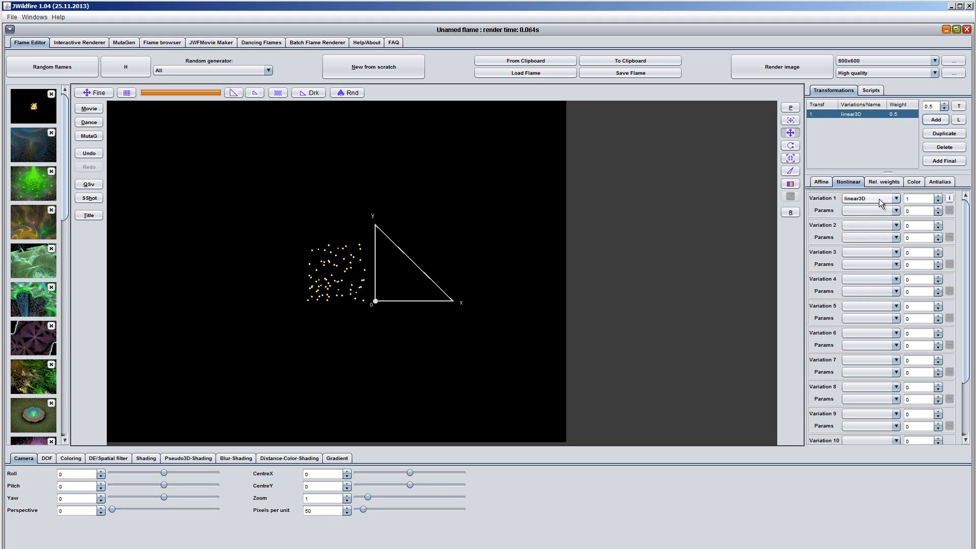
left_click(895, 199)
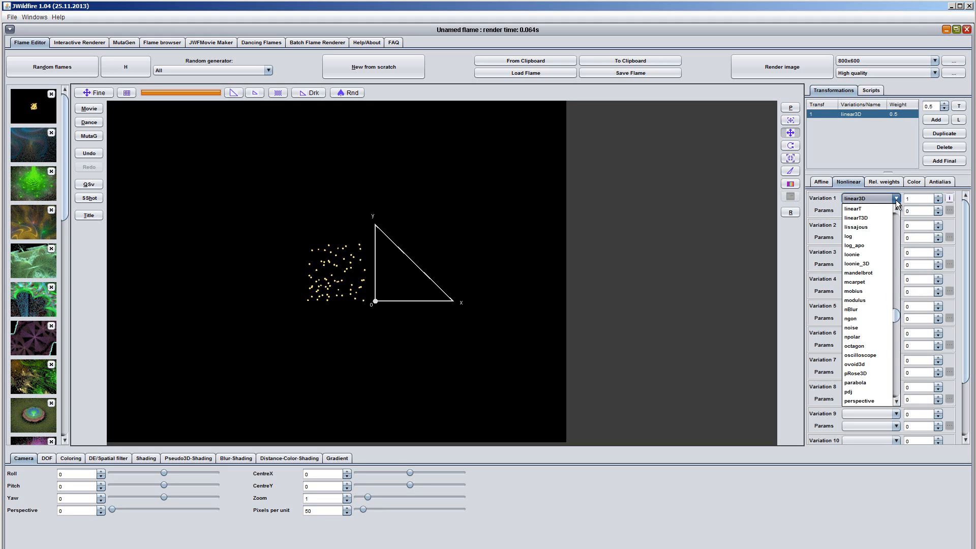
left_click(896, 401)
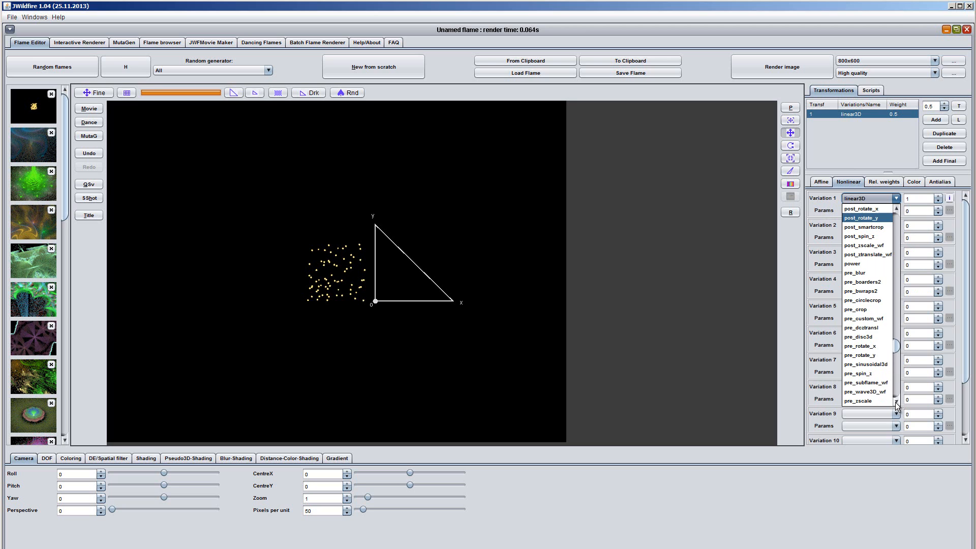
left_click(864, 382)
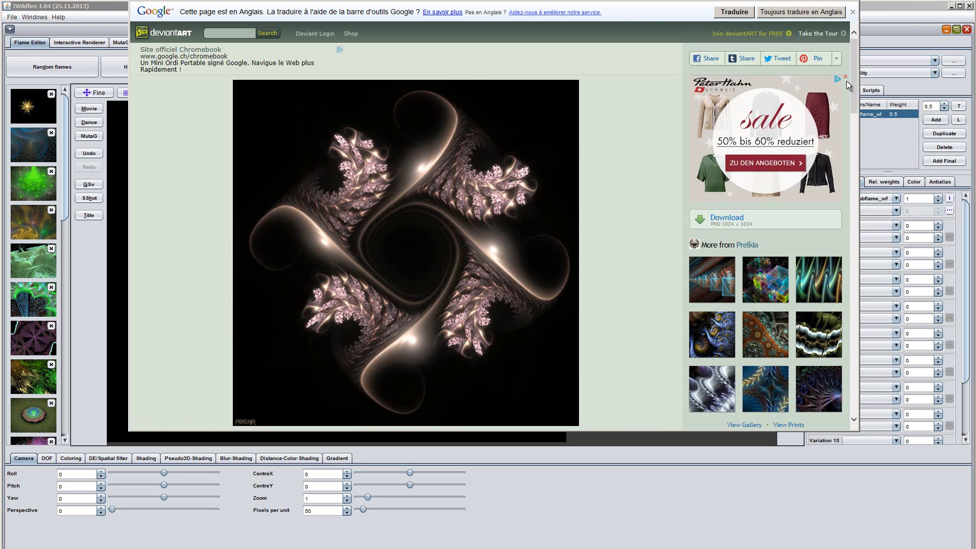
- Copy the complete gnarl2114 flame parameter code from the deviantART page and return to JWildfire
left_click_drag(853, 73, 855, 165)
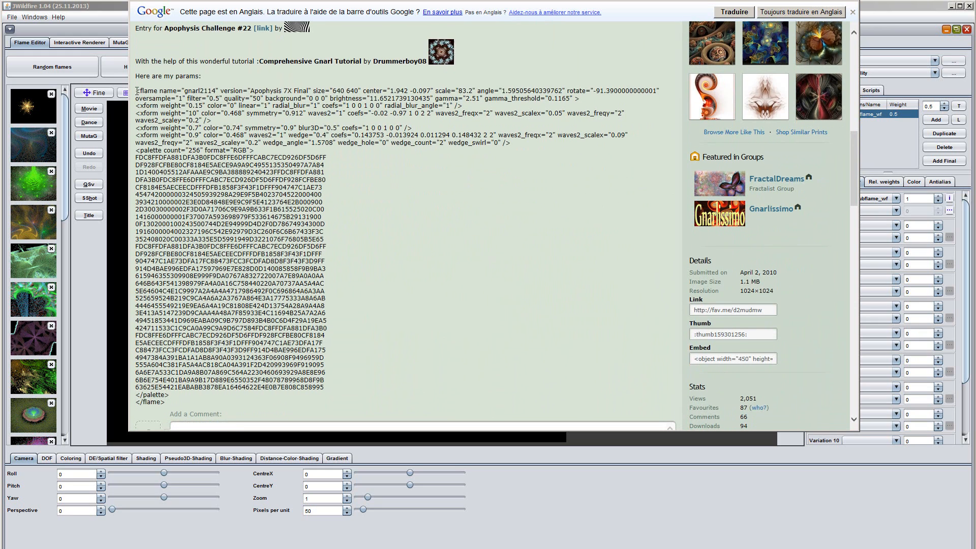
left_click_drag(137, 91, 368, 403)
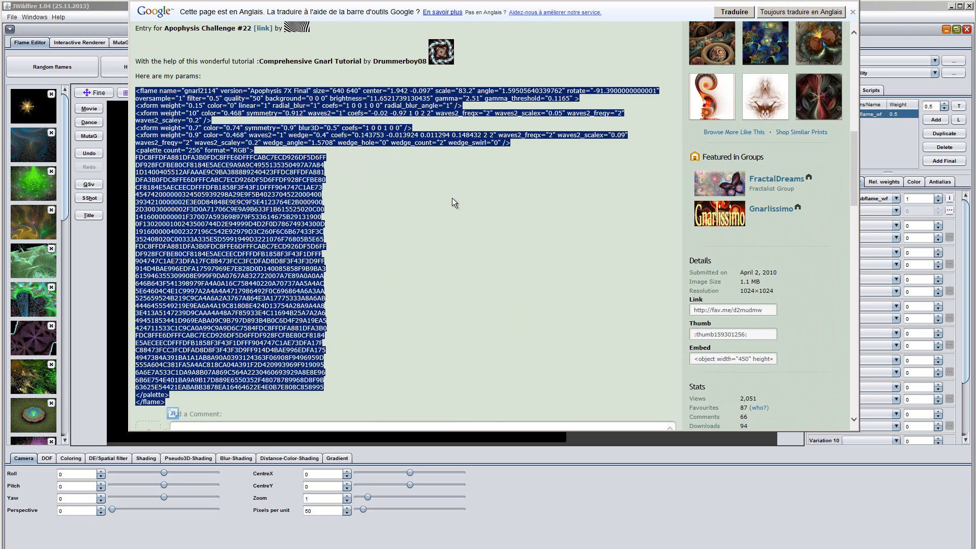
key("alt+Tab")
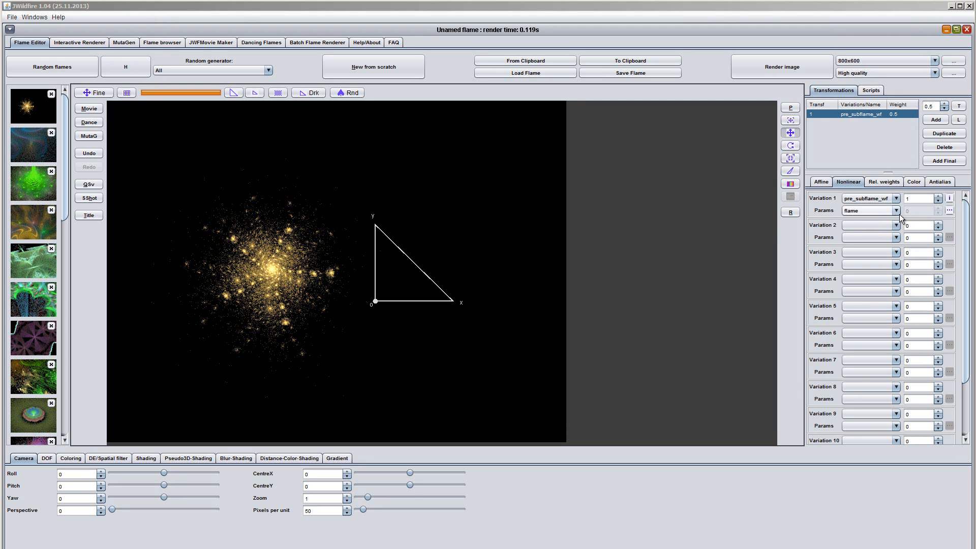
- Replace the code in the pre_subflame_wf variation's flame parameter with the copied gnarl2114 parameters
left_click(949, 211)
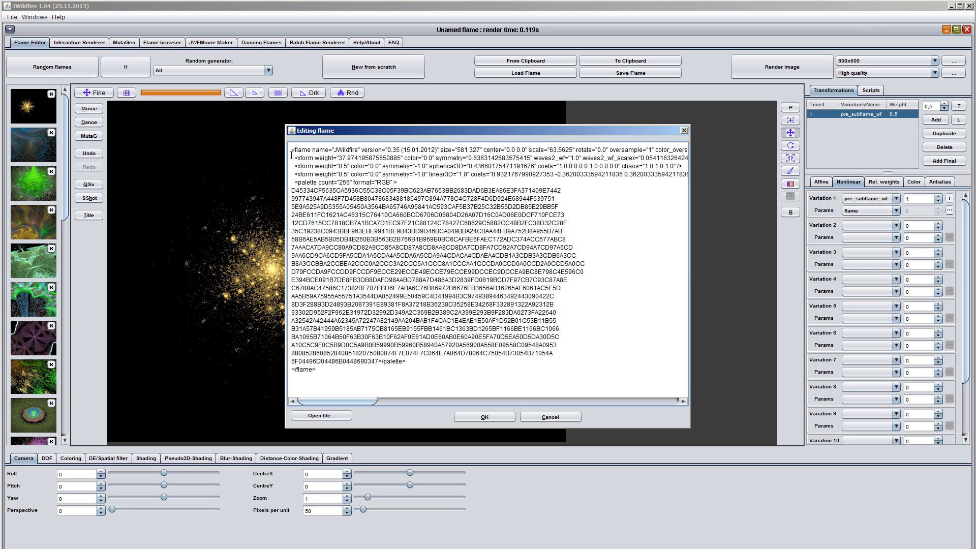
left_click_drag(290, 149, 486, 380)
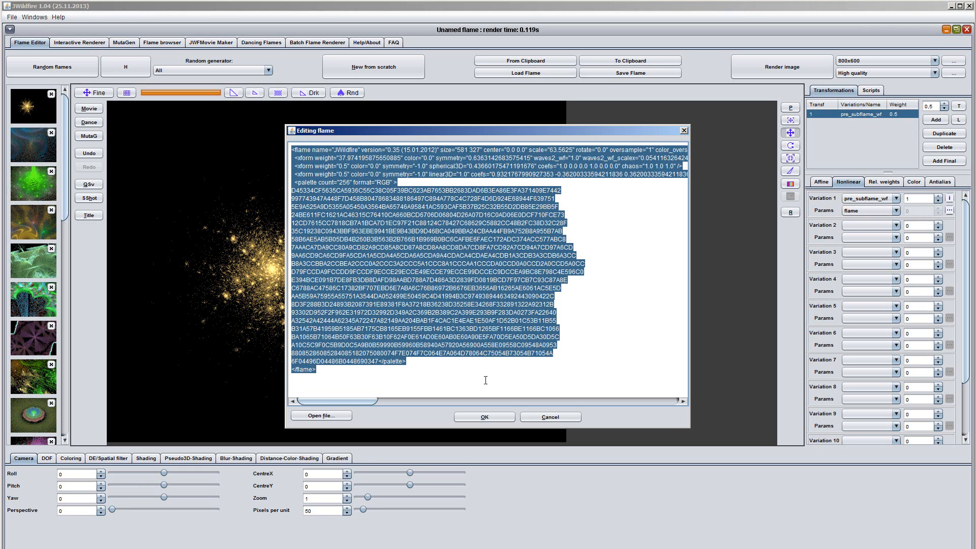
key("Delete")
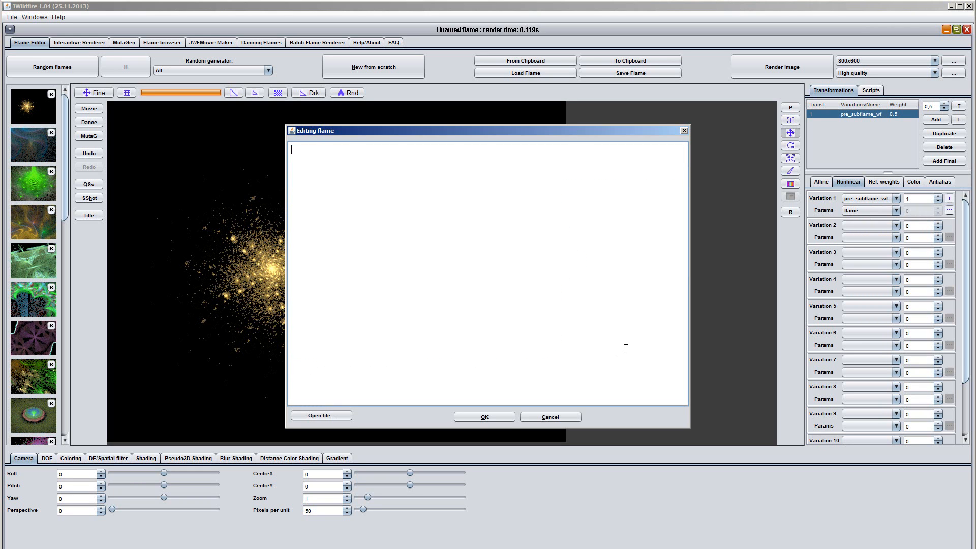
key("ctrl+v")
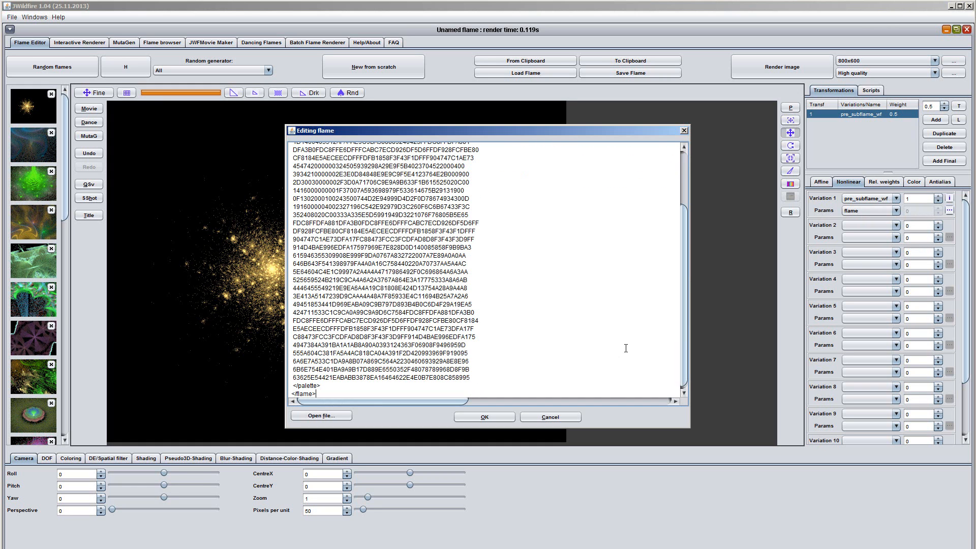
left_click(496, 419)
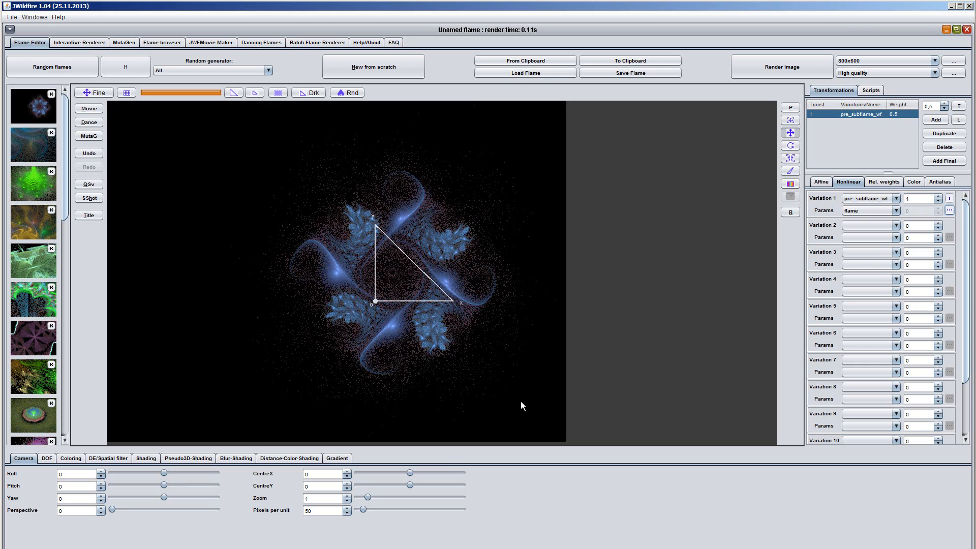
- Set the camera zoom to 1.55 and CentreX to 1.85 to enlarge and reposition the flame
left_click(790, 213)
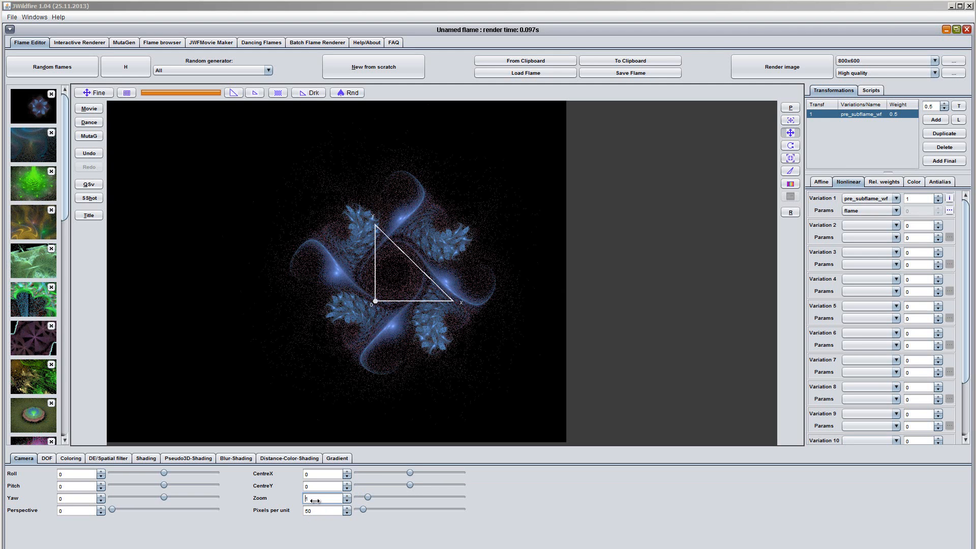
left_click_drag(316, 500, 347, 505)
left_click_drag(315, 473, 336, 474)
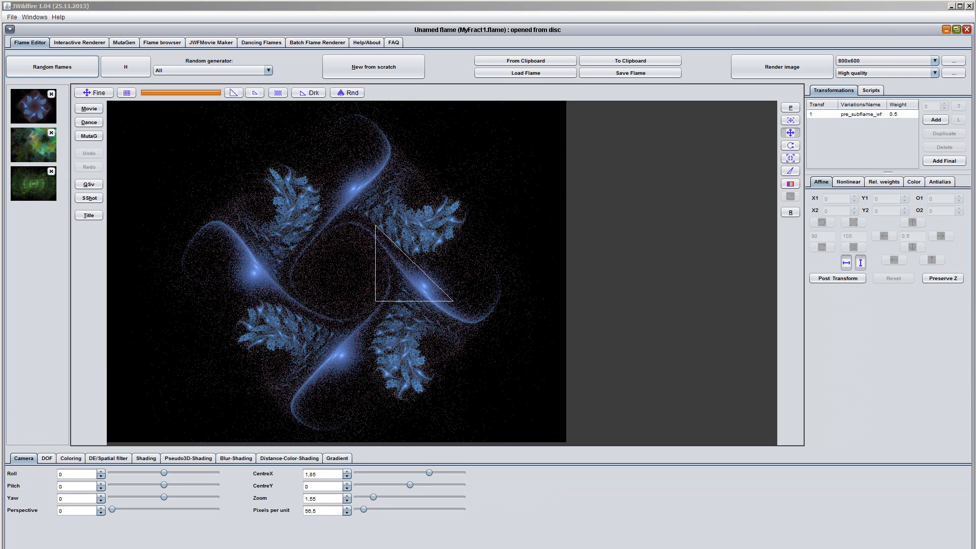
- Send the flame to Dancing Flames and rename the second flame in the pool to Exemple
left_click(88, 122)
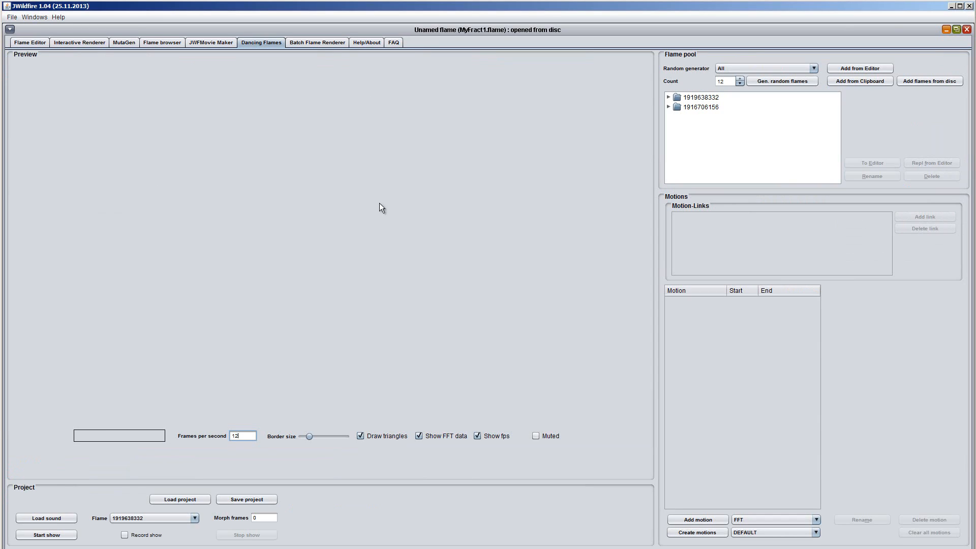
left_click(697, 108)
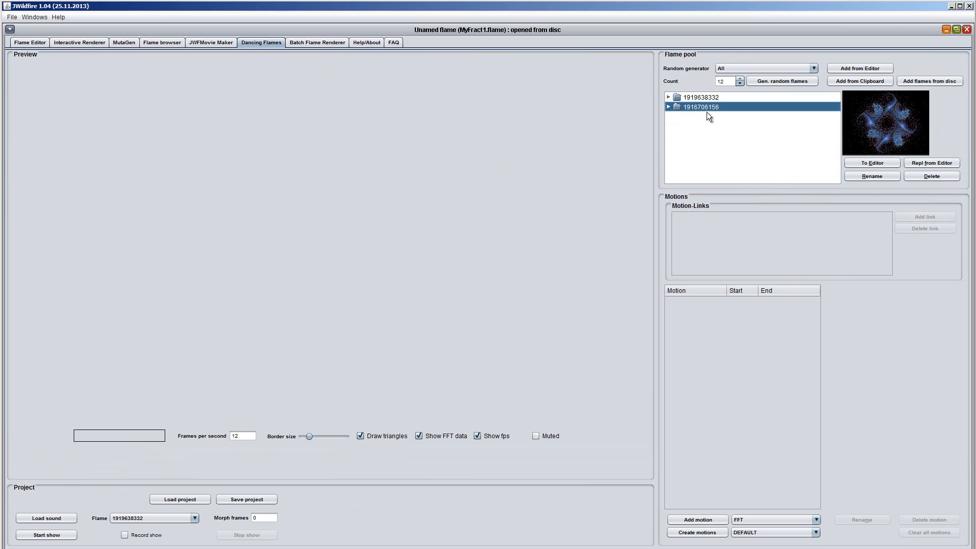
left_click(871, 177)
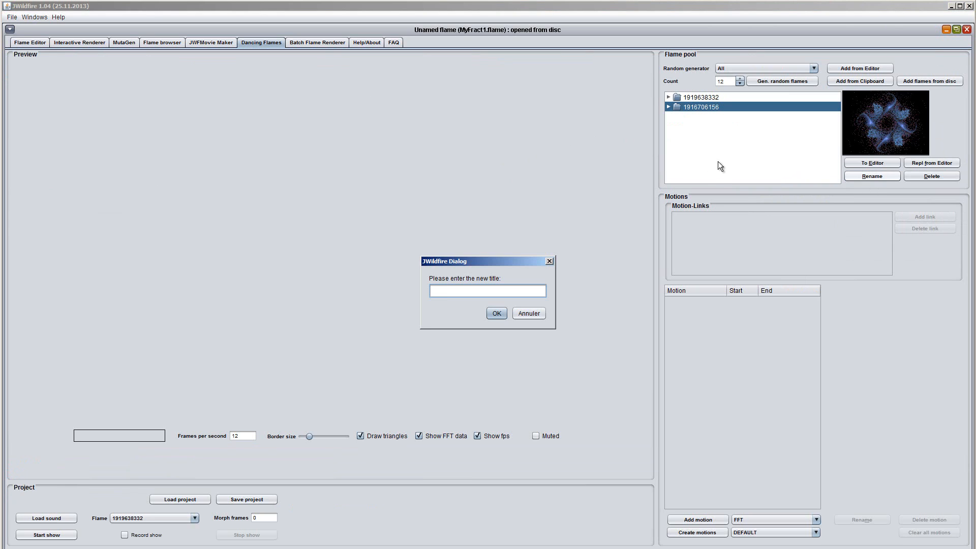
type("Exemple")
key("Return")
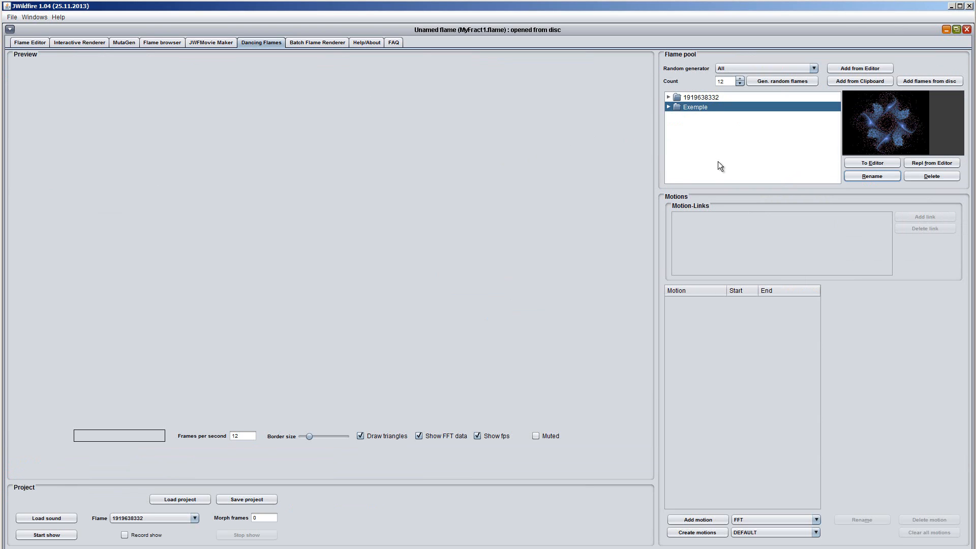
- Delete the other flame from the flame pool so that only Exemple is left
left_click(669, 107)
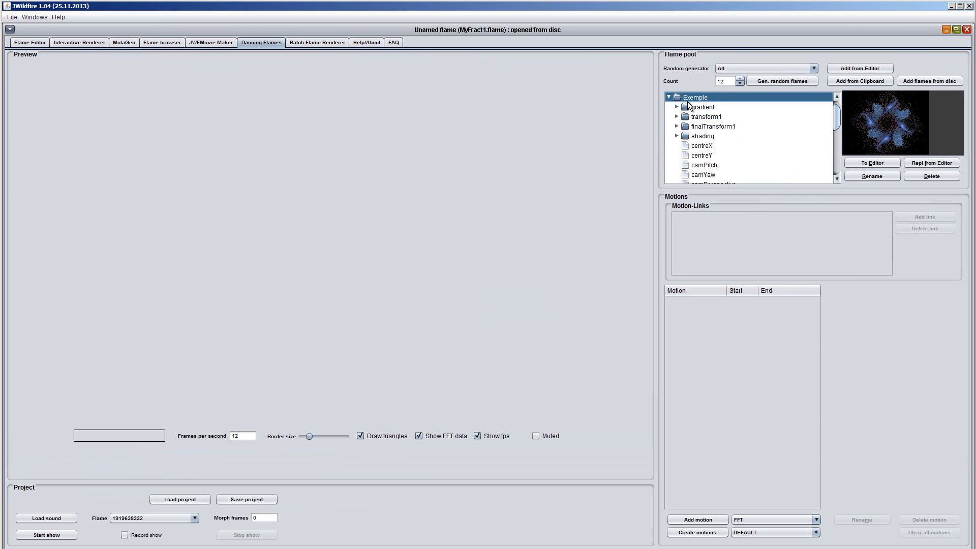
mouse_move(836, 114)
left_mouse_down()
mouse_move(839, 158)
mouse_move(839, 102)
left_mouse_up()
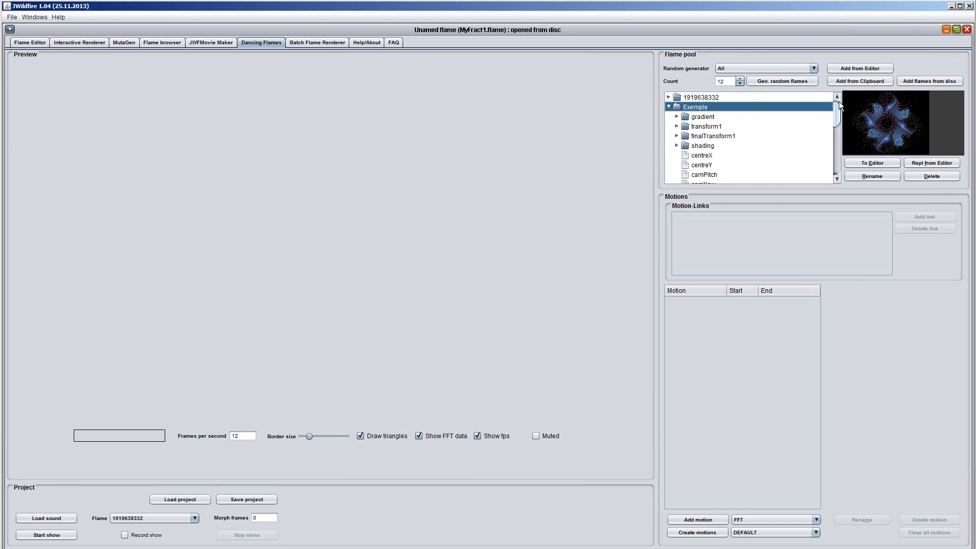
left_click(703, 99)
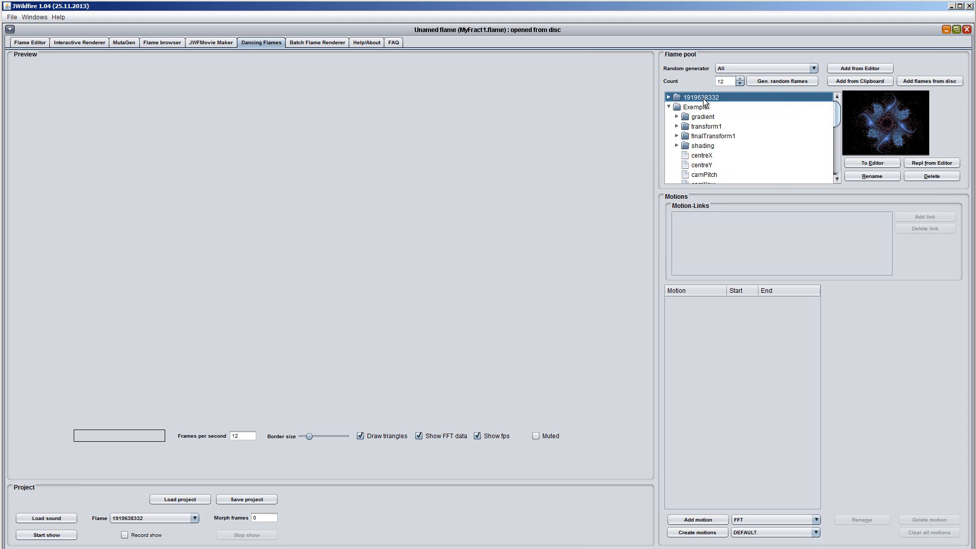
left_click(934, 178)
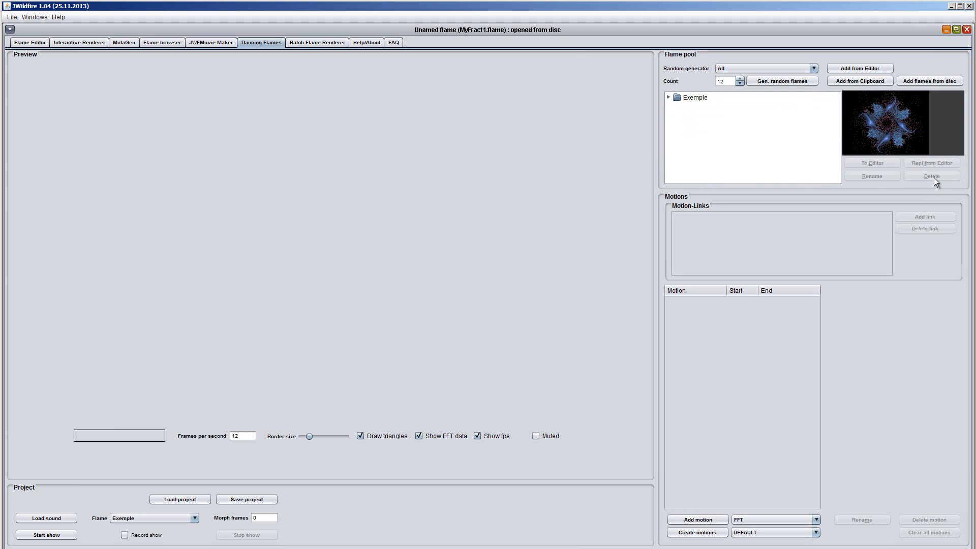
- Select Exemple's camYaw property and add a SAWTOOTH motion
left_click(668, 97)
left_click_drag(838, 115, 838, 133)
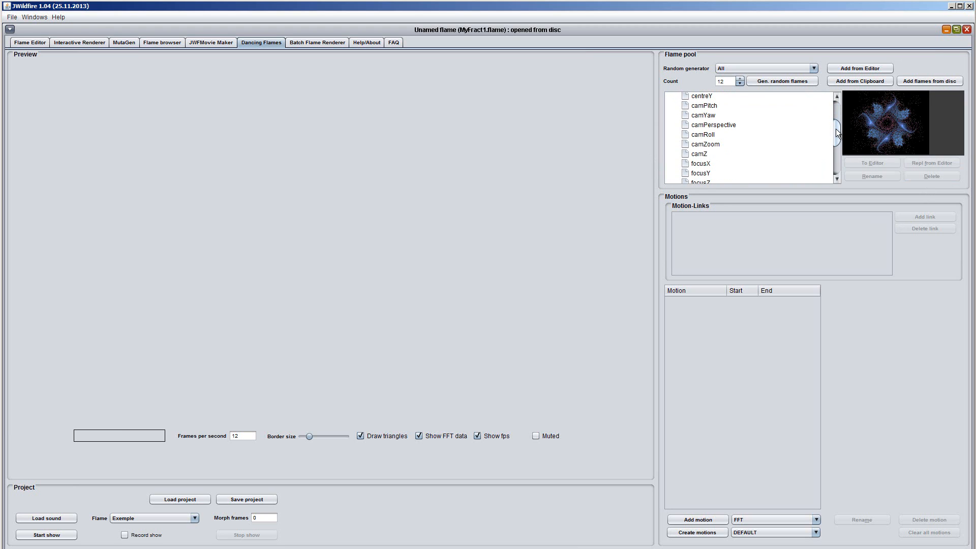
left_click(704, 118)
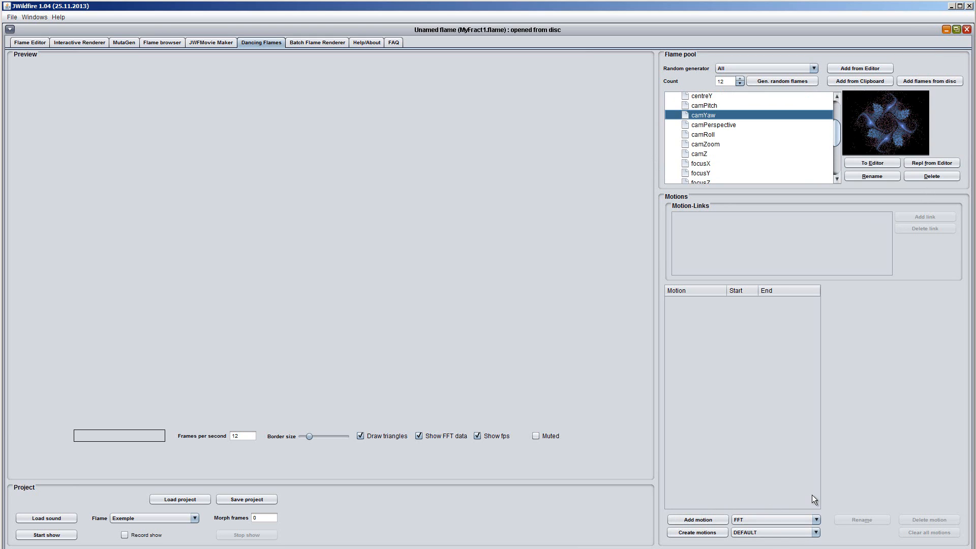
left_click(816, 519)
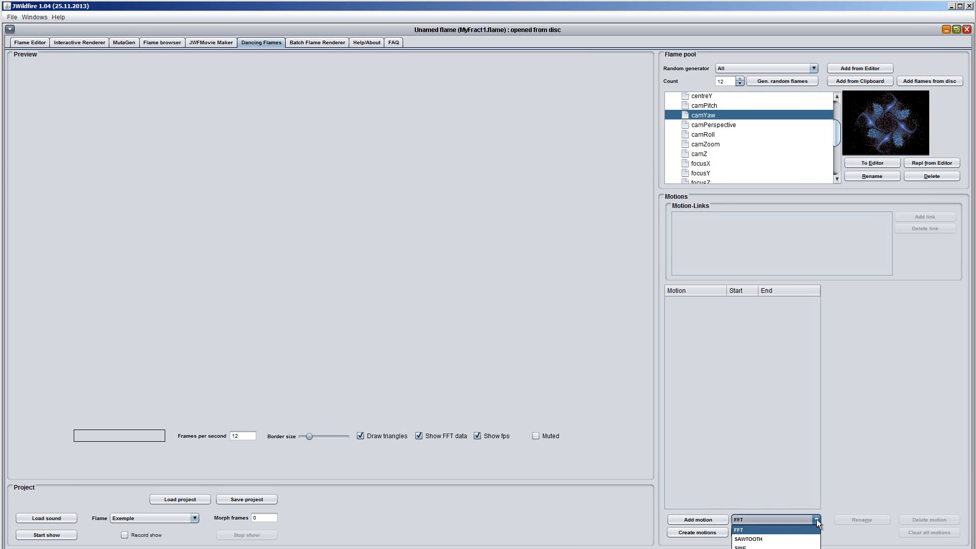
left_click(783, 542)
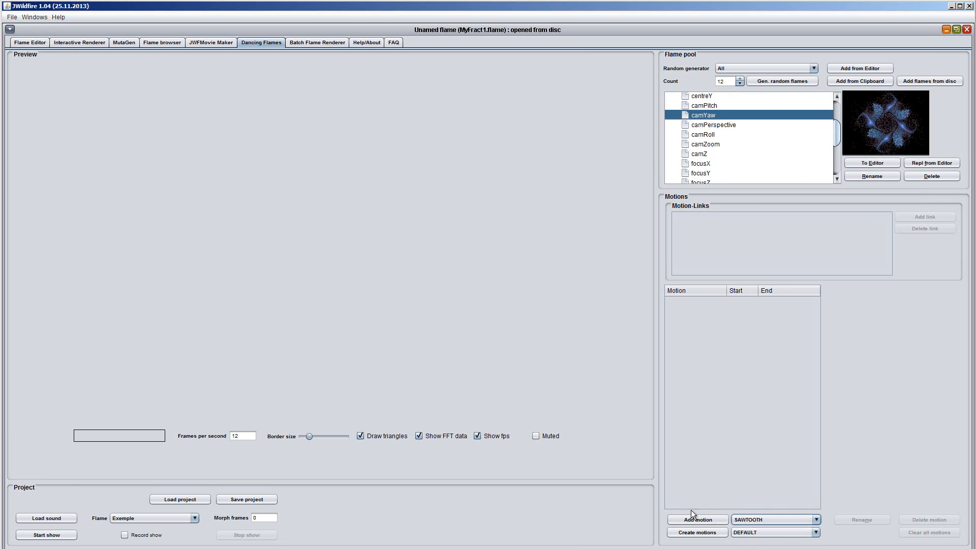
left_click(703, 523)
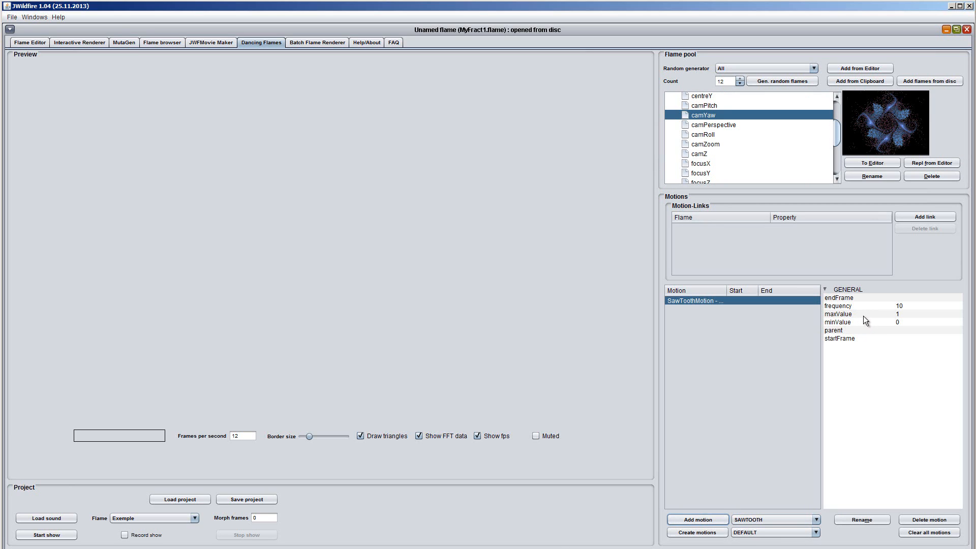
- Set the sawtooth motion's maxValue to 360 and link the motion to Exemple's camYaw property
left_click(905, 315)
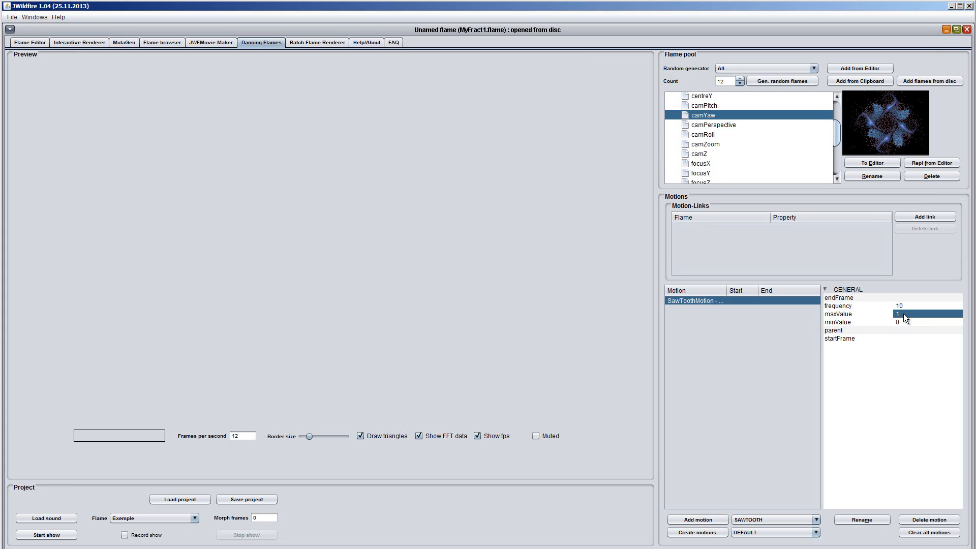
left_click(904, 314)
type("360")
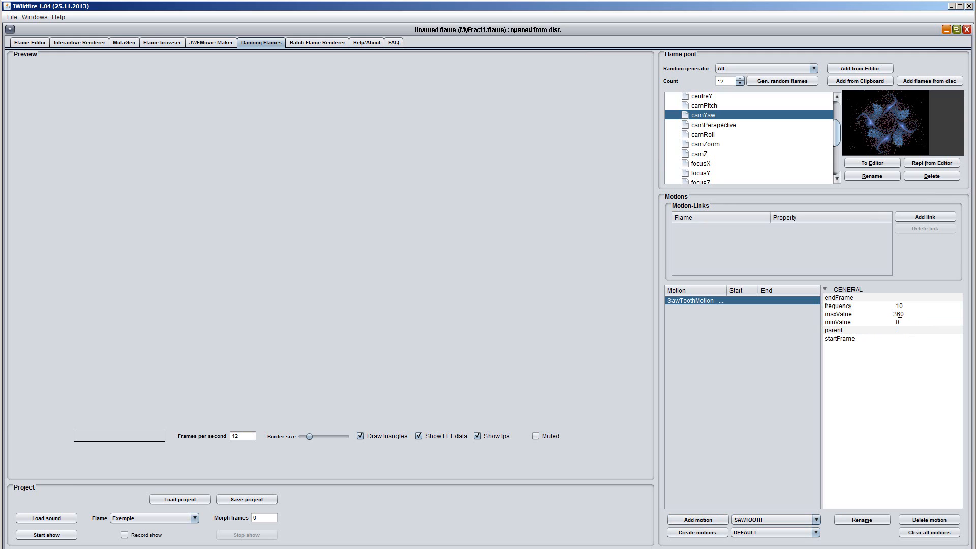
key("Return")
left_click(932, 217)
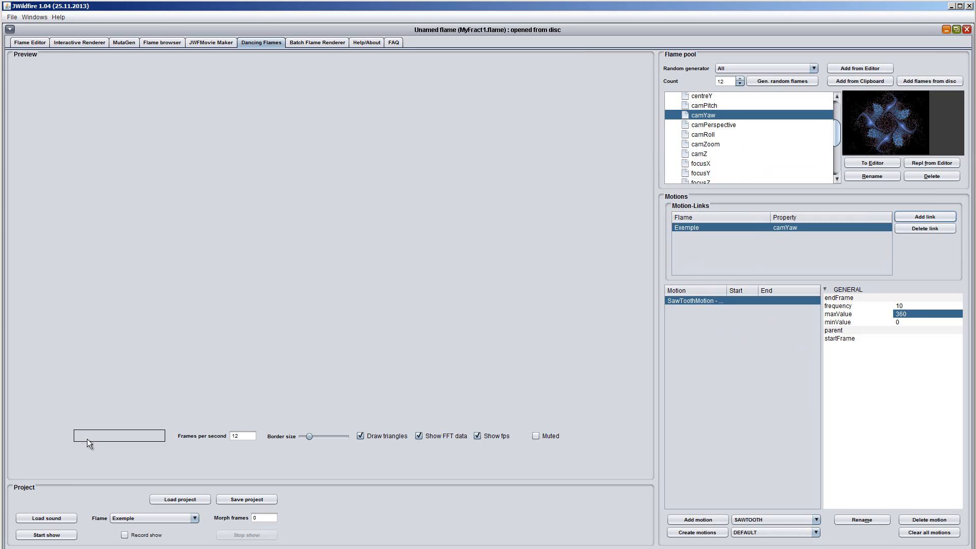
- Play the dancing flame show to check the camera yaw motion, stop it, and start it again
left_click(53, 539)
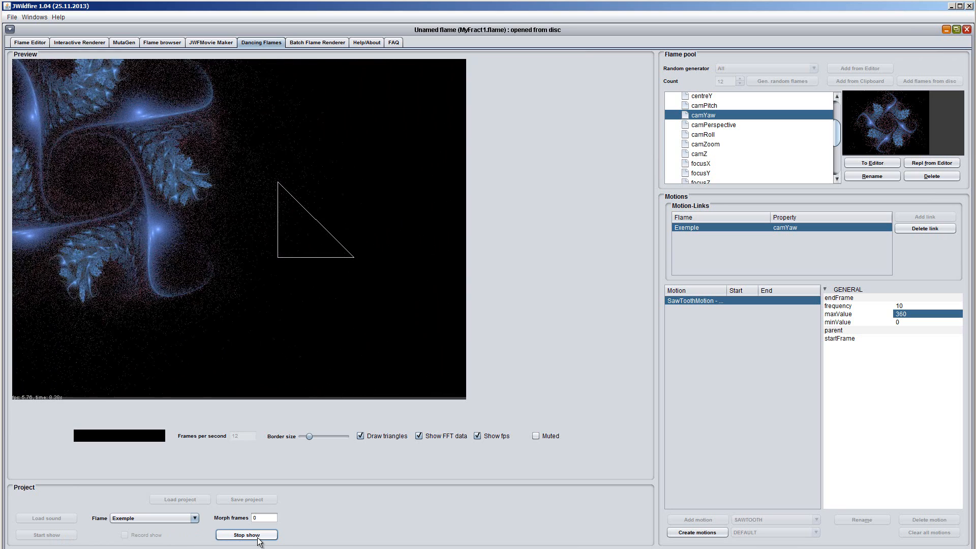
left_click(258, 539)
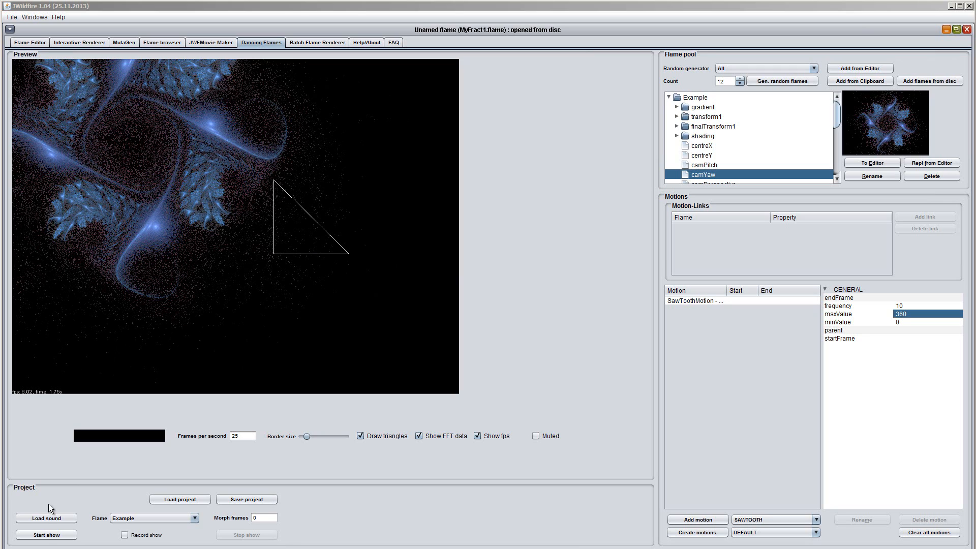
left_click(51, 536)
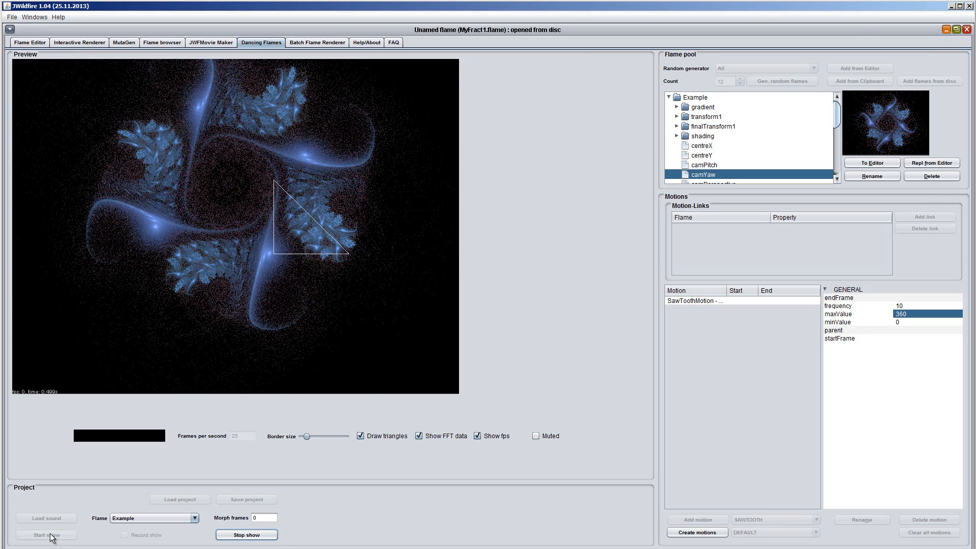
- Stop the show, raise the preview's border size to its maximum, and play the show to check it before stopping it again
left_click(247, 536)
left_click_drag(308, 436, 315, 436)
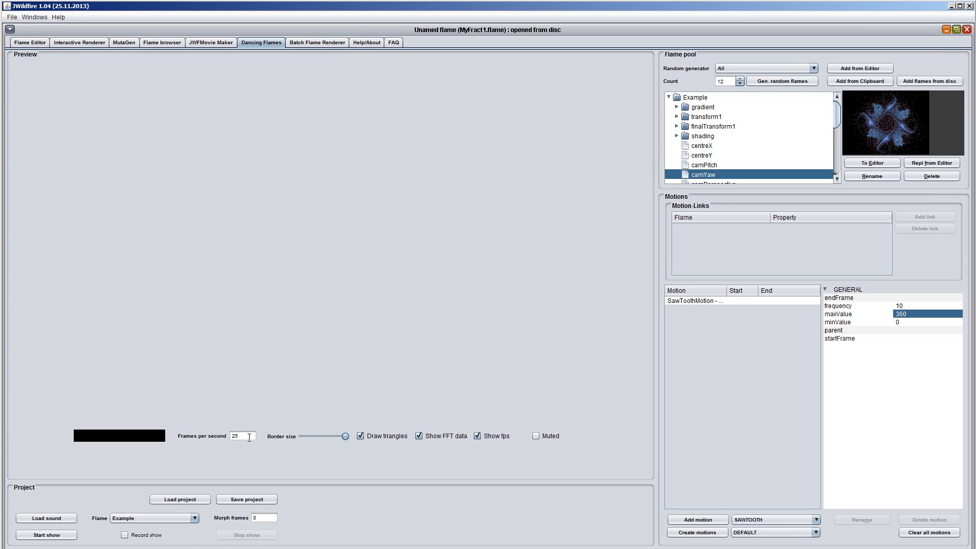
left_click(37, 536)
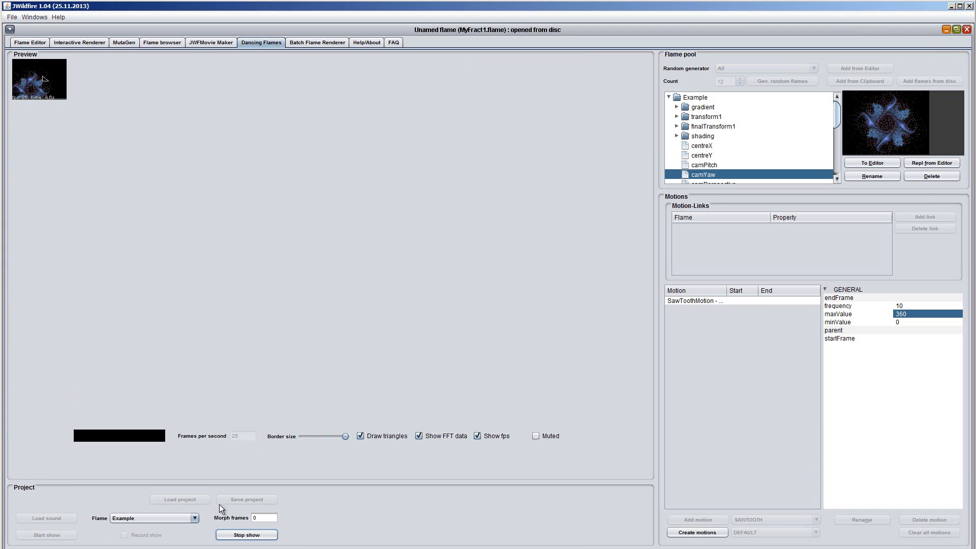
left_click(253, 537)
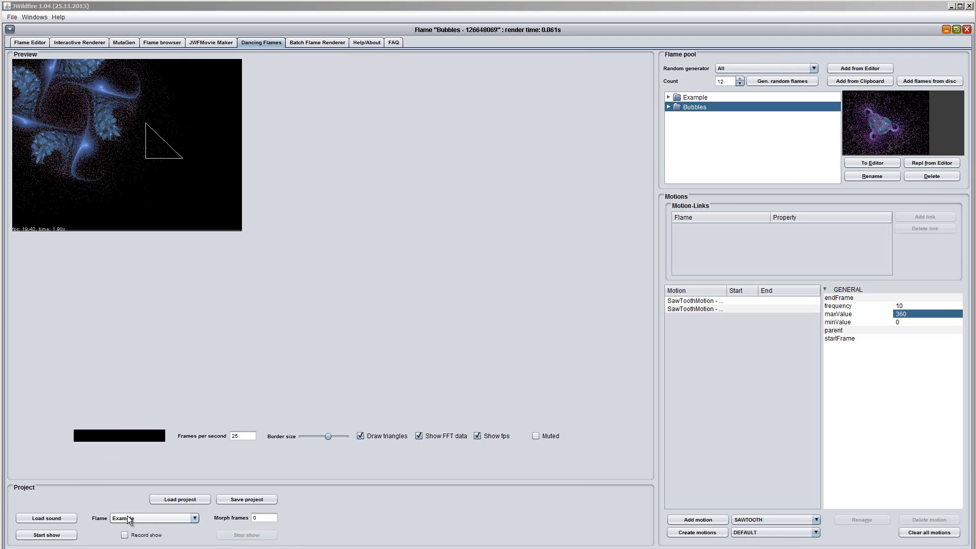
- Play the show, switch the displayed flame to Bubbles and back to Example, and stop the show
left_click(57, 538)
left_click(57, 537)
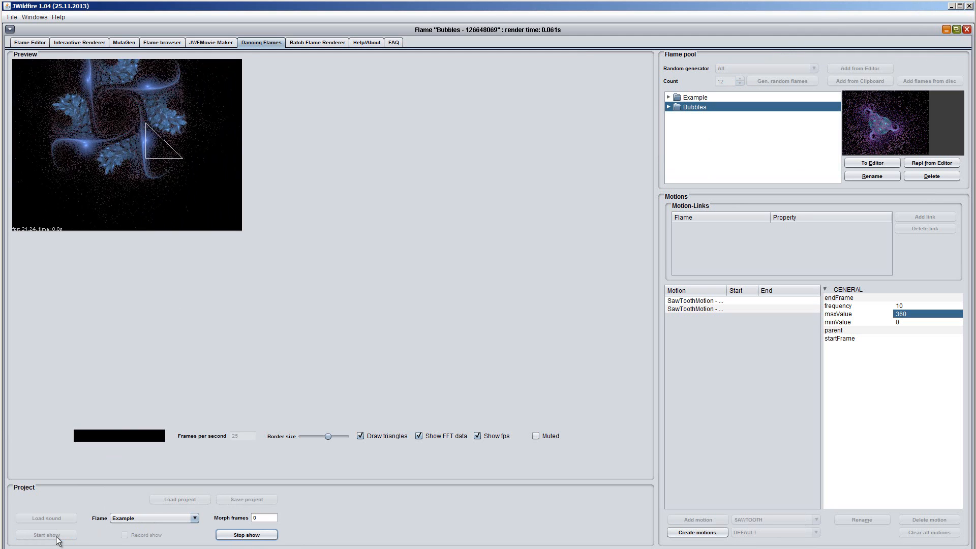
left_click(194, 518)
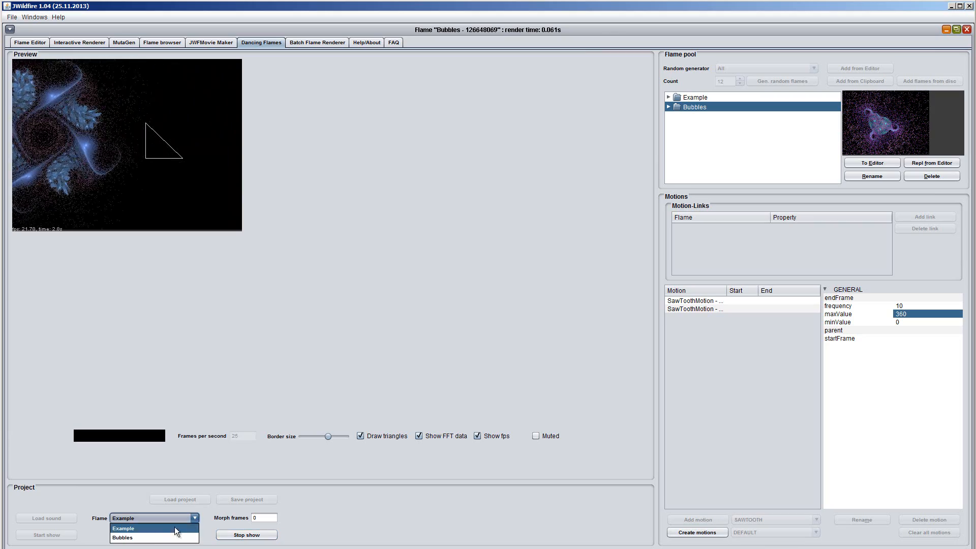
left_click(146, 539)
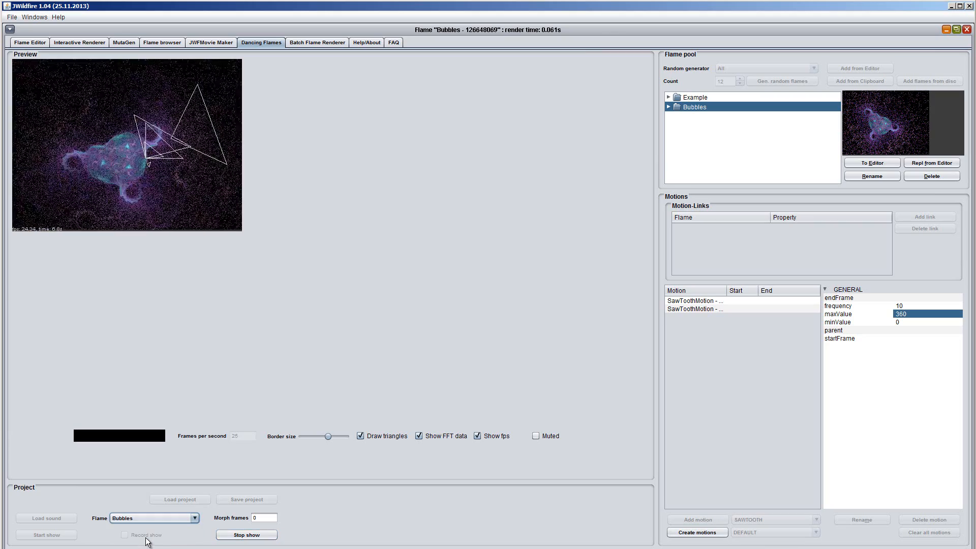
left_click(195, 518)
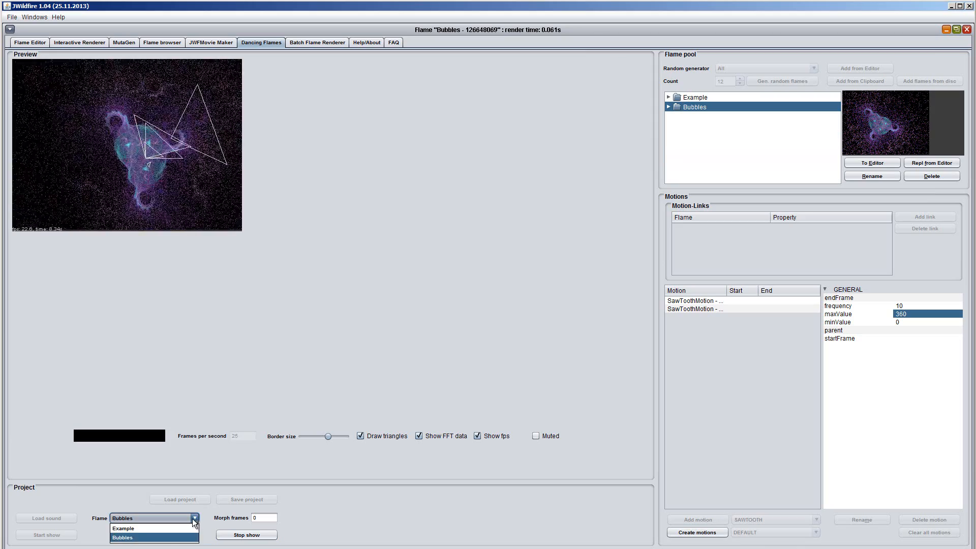
left_click(133, 524)
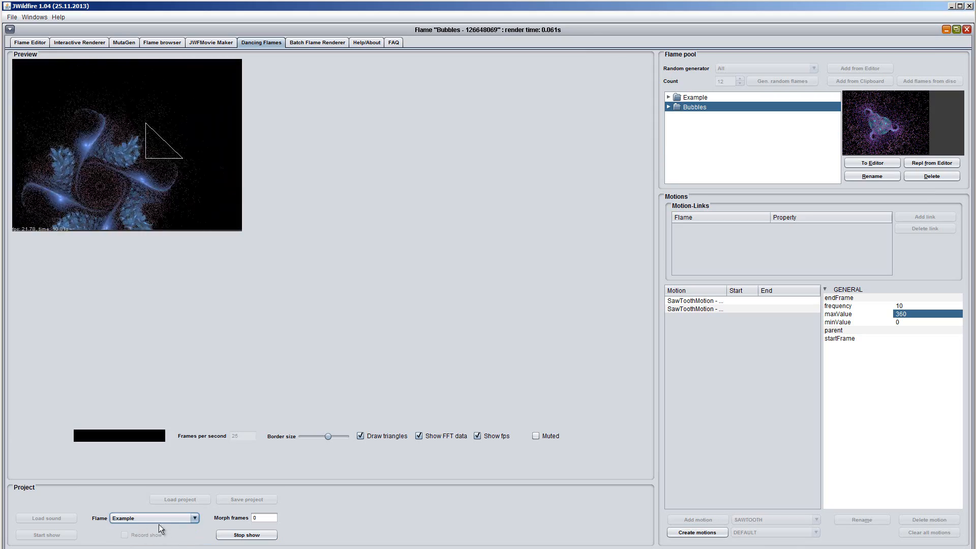
left_click(260, 536)
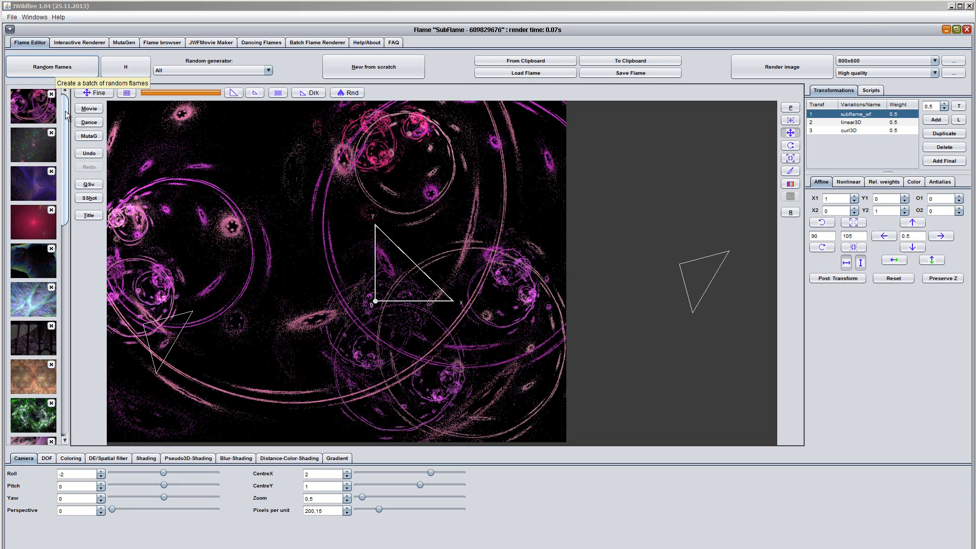
- Load the orange and blue Spherical3D flame from the random batch, render its preview, and send it to Dancing Flames
left_click_drag(65, 114, 65, 240)
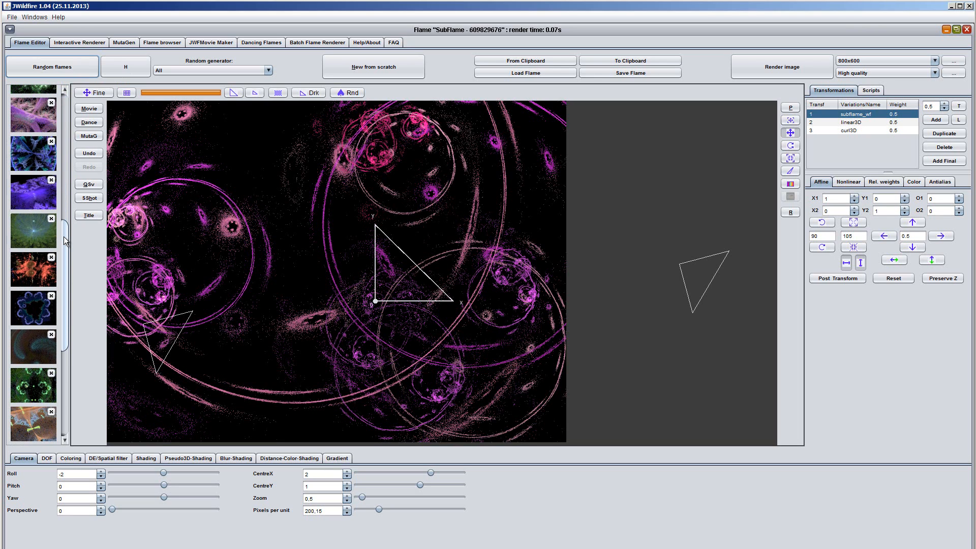
left_click_drag(66, 241, 66, 261)
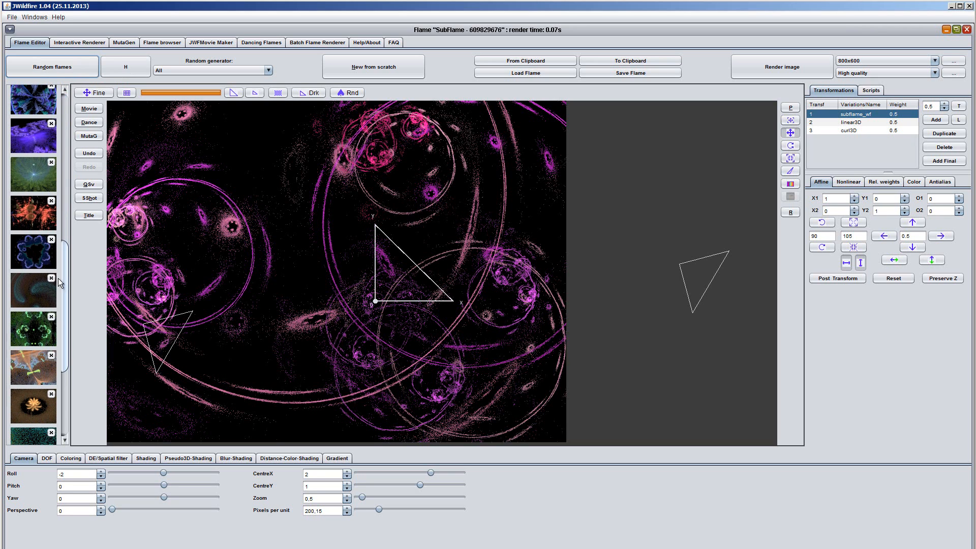
left_click(28, 373)
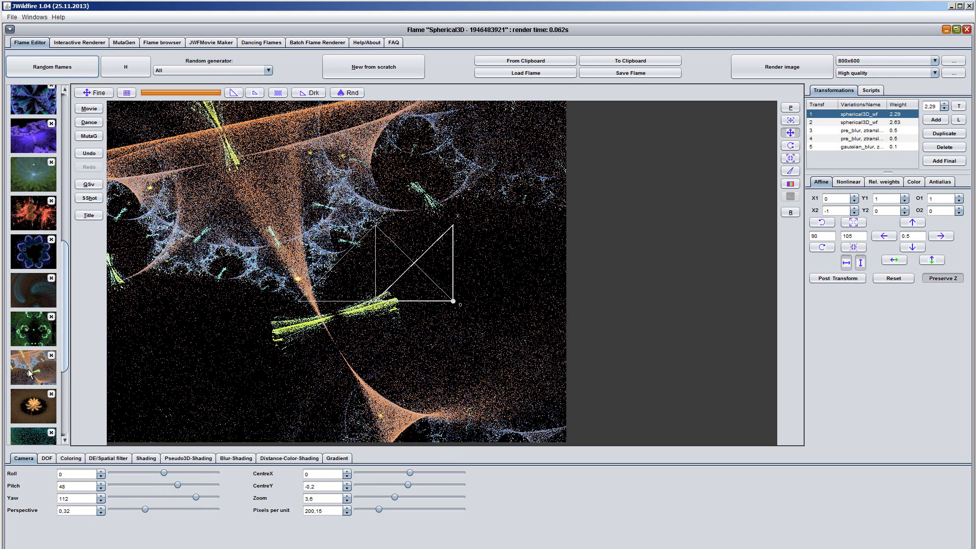
left_click(791, 213)
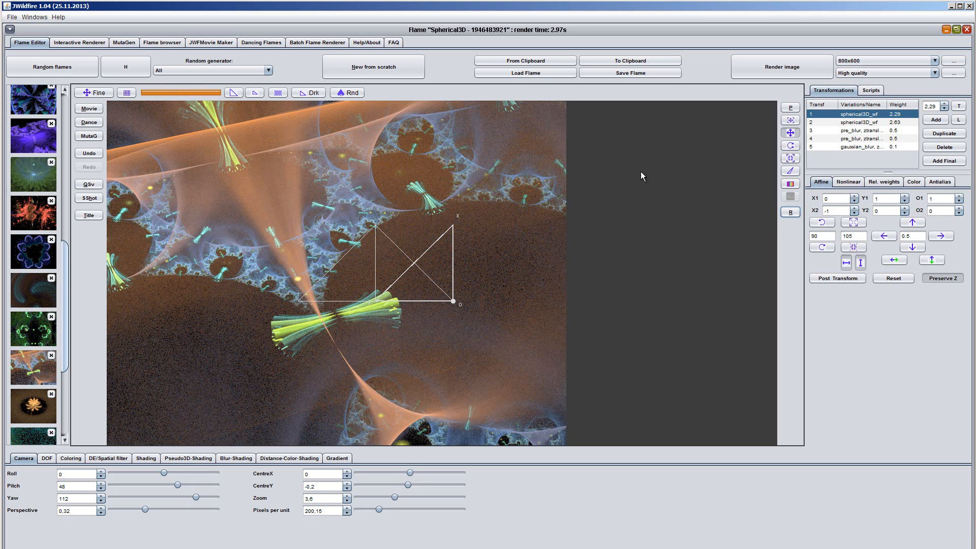
left_click(89, 122)
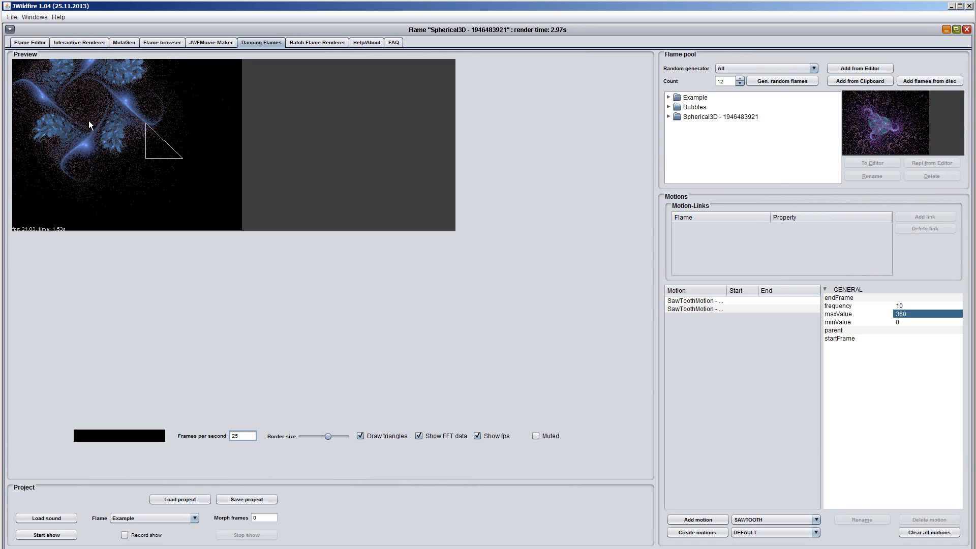
- Rename the newly added flame in the flame pool to Spherical3D
left_click(701, 119)
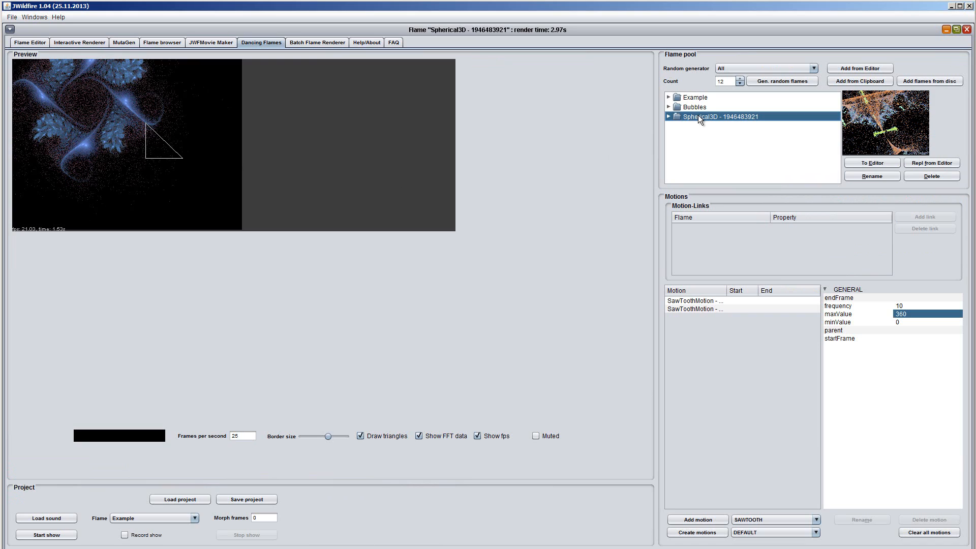
left_click(872, 176)
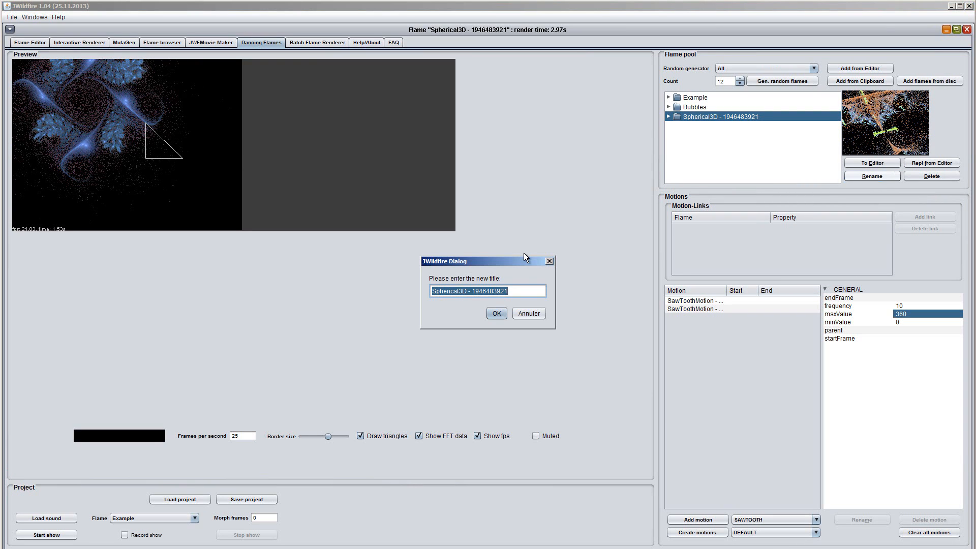
left_click_drag(472, 291, 516, 270)
key("BackSpace")
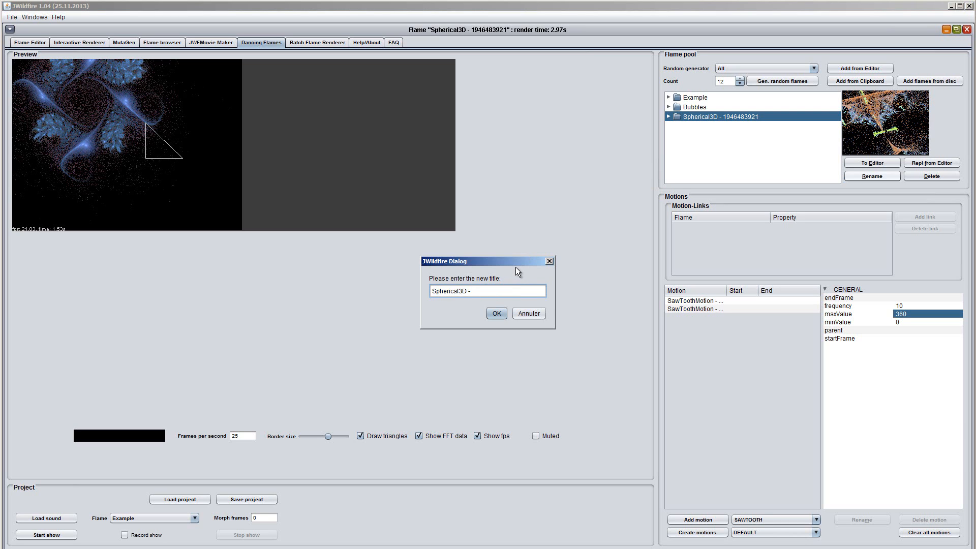
key("BackSpace")
left_click(501, 314)
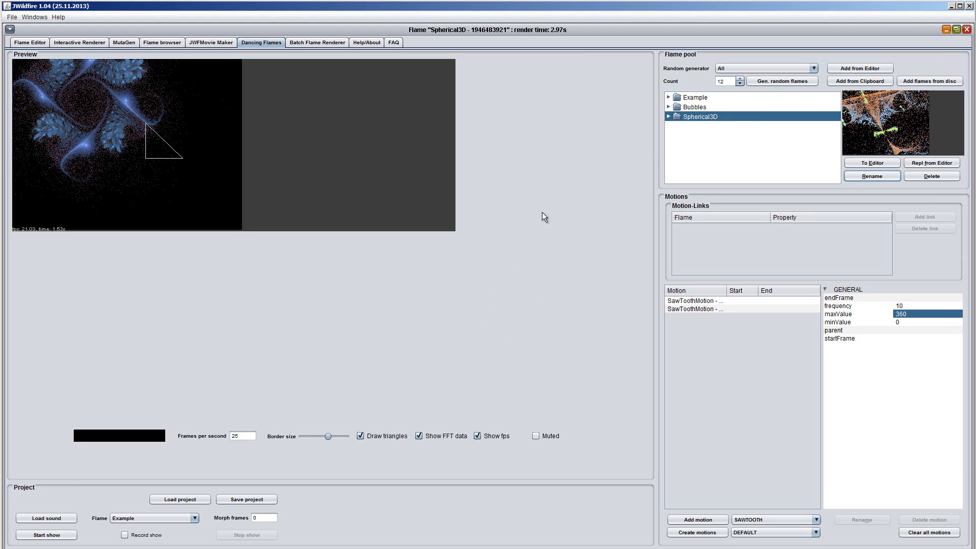
- Delete the Example and Bubbles flames from the flame pool and clear all motions
left_click(704, 100)
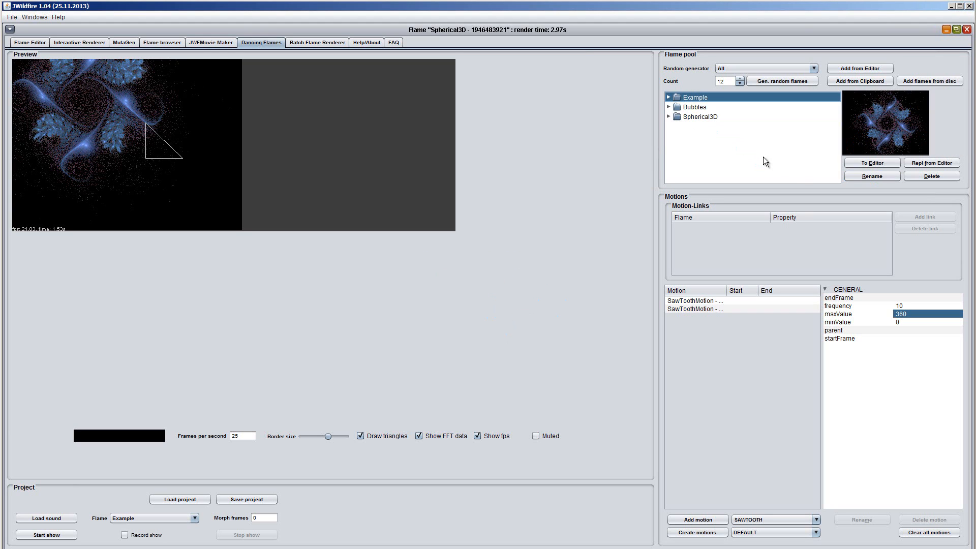
left_click(932, 176)
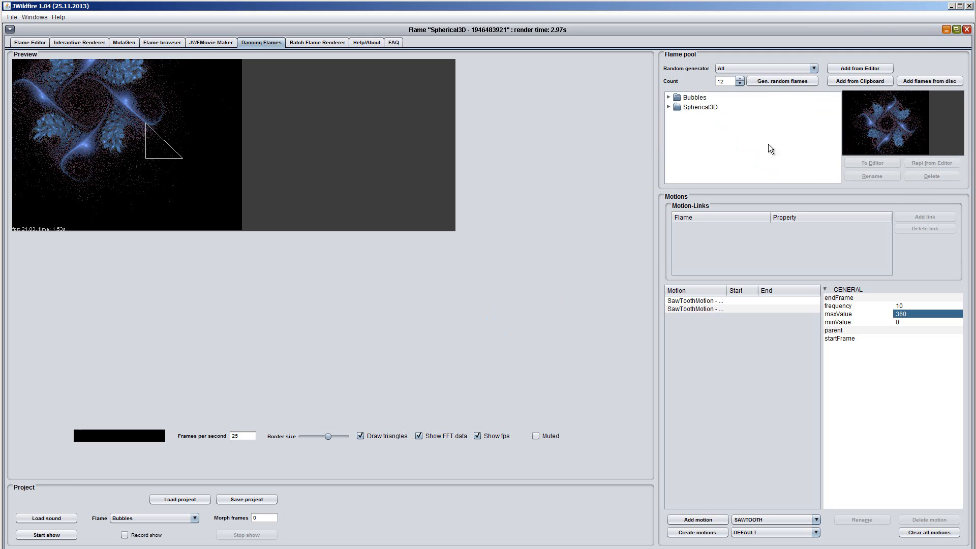
left_click(704, 101)
left_click(938, 180)
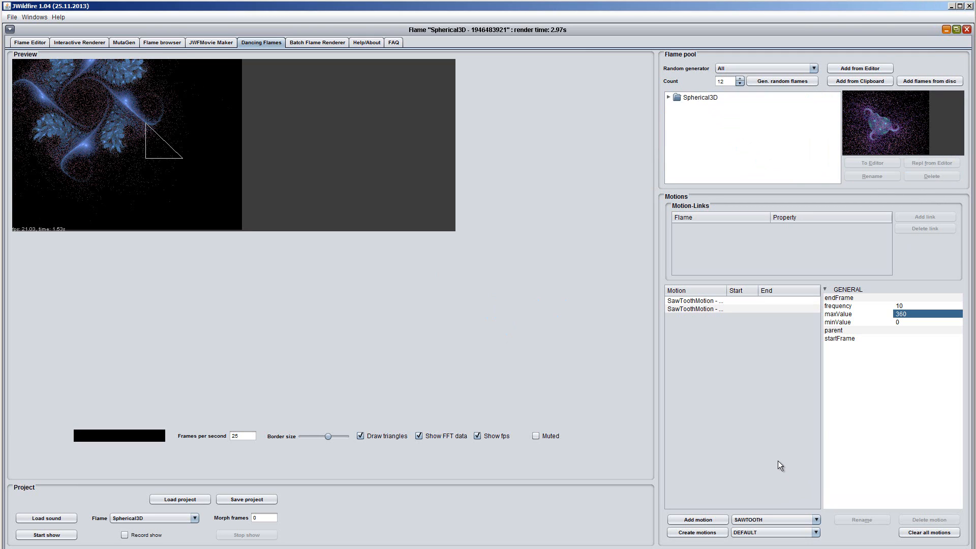
left_click(939, 535)
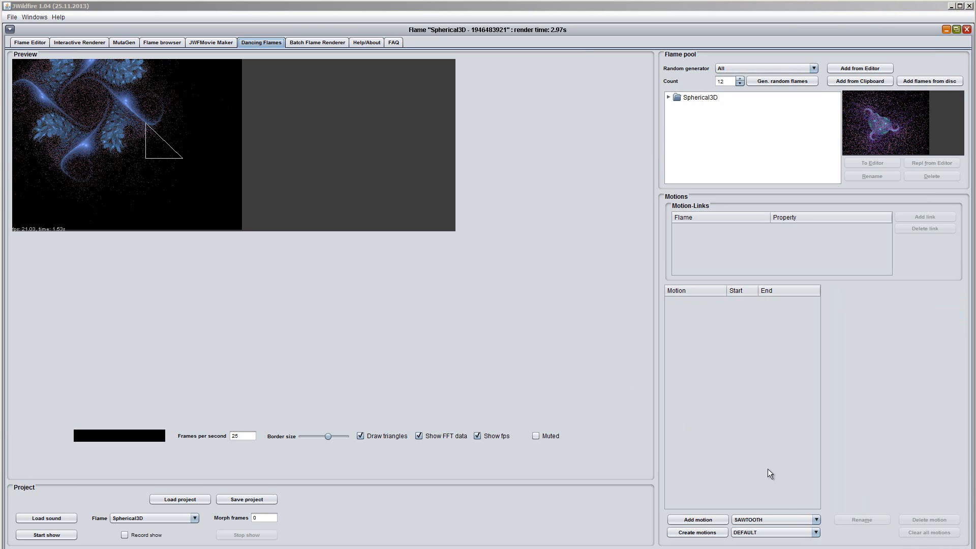
- Add a SPLINE motion and open its envelope for editing
left_click(817, 519)
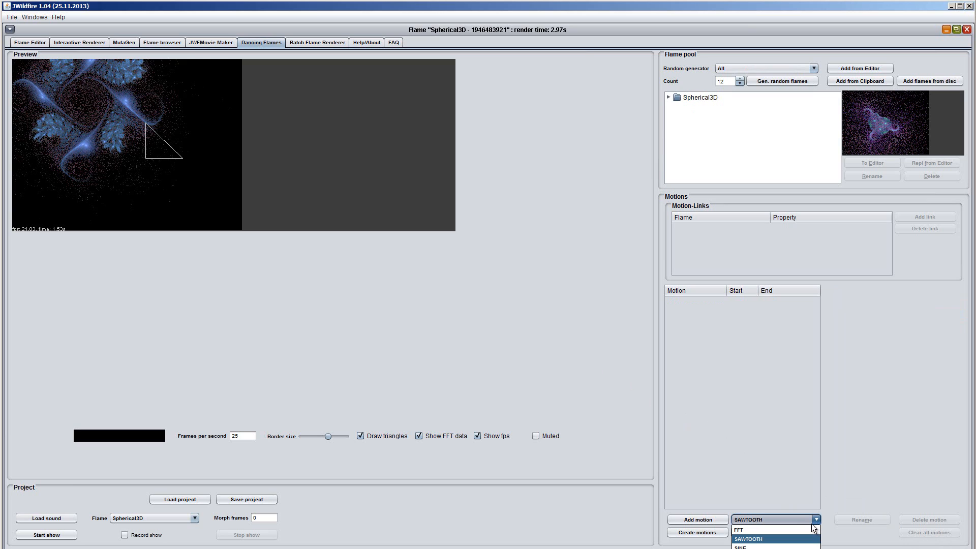
left_click(808, 548)
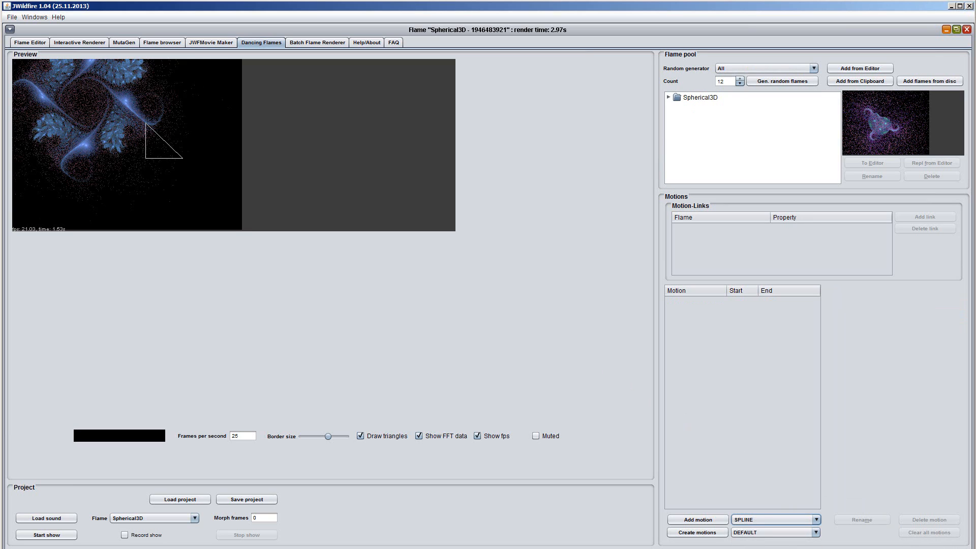
left_click(707, 521)
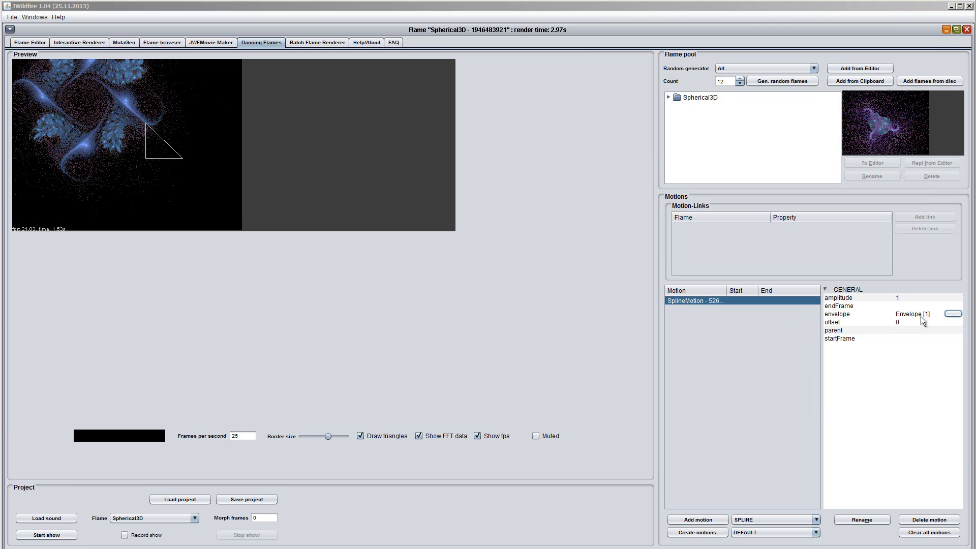
left_click(936, 316)
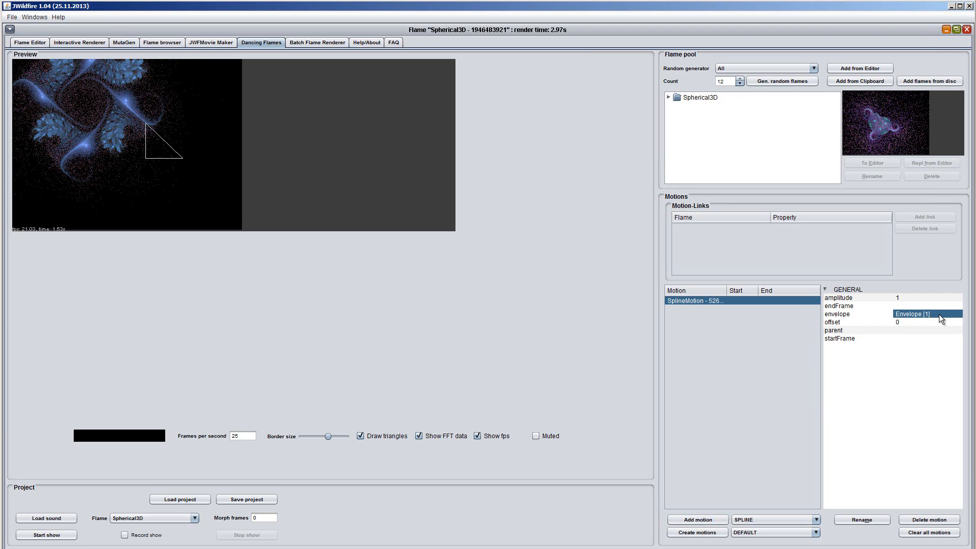
left_click(939, 314)
left_click(953, 314)
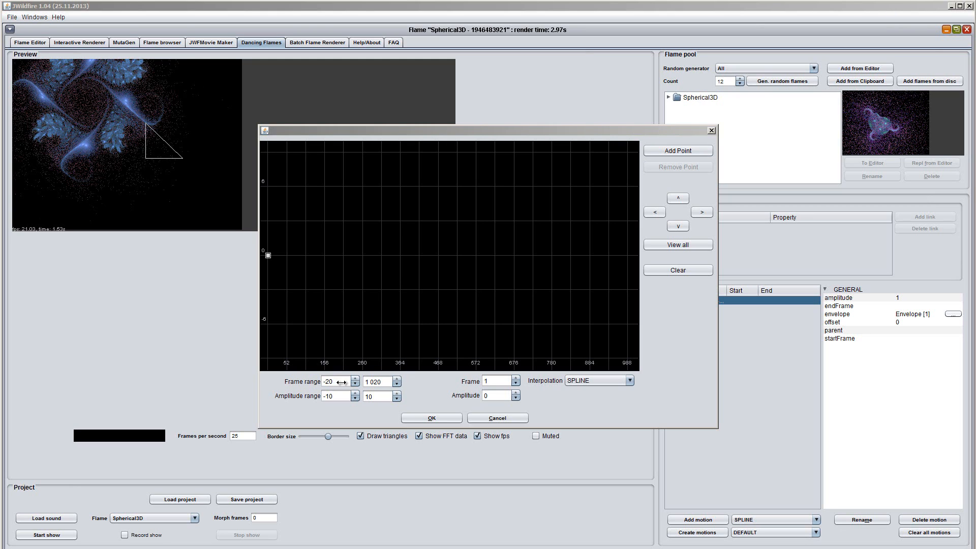
- Set the upper limit of the envelope's frame range to 770
left_click(382, 383)
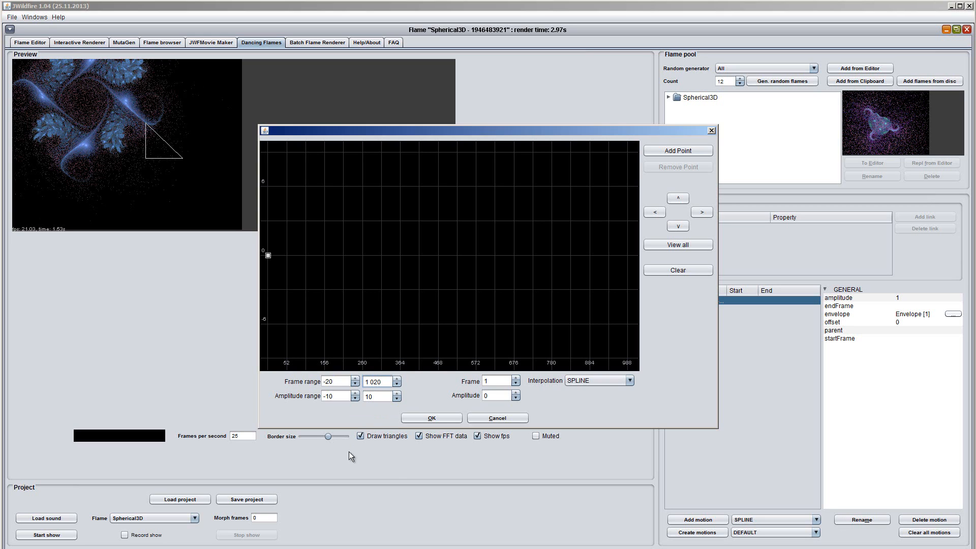
key("BackSpace")
key("BackSpace")
key("BackSpace")
key("BackSpace")
key("BackSpace")
type("750")
key("Return")
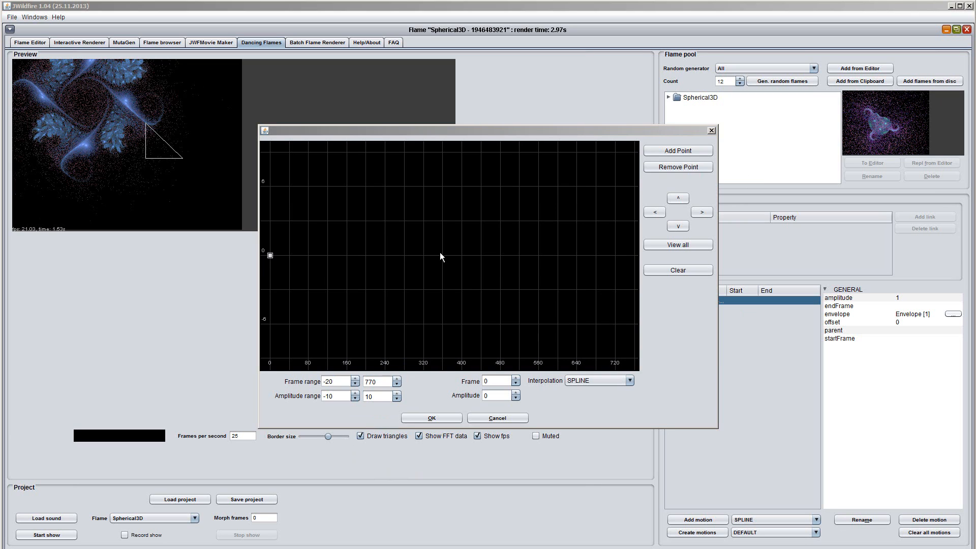
- Add envelope points at about frame 42 with amplitude 6, frame 82 with amplitude -6, and frame 121 with amplitude 0
left_click(661, 150)
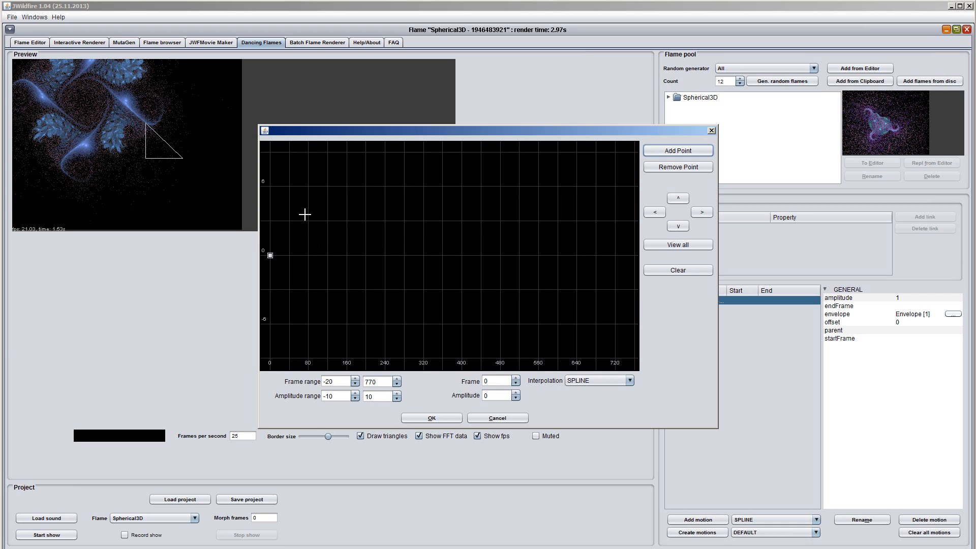
left_click(291, 187)
left_click(678, 151)
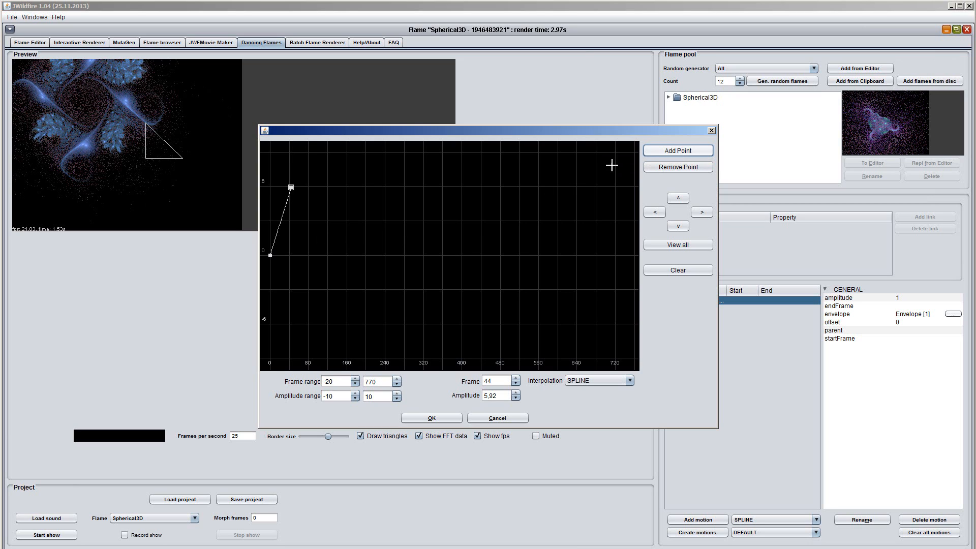
left_click(309, 325)
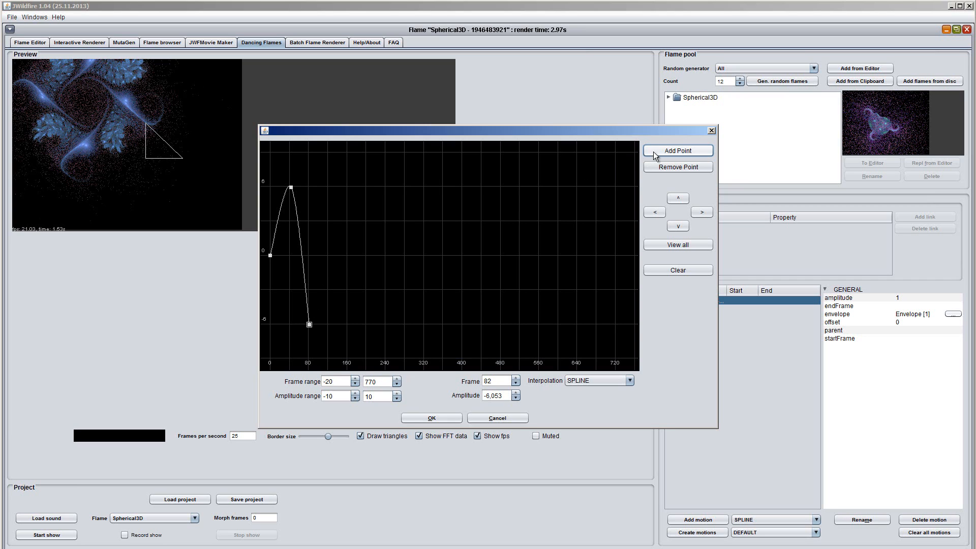
left_click(684, 151)
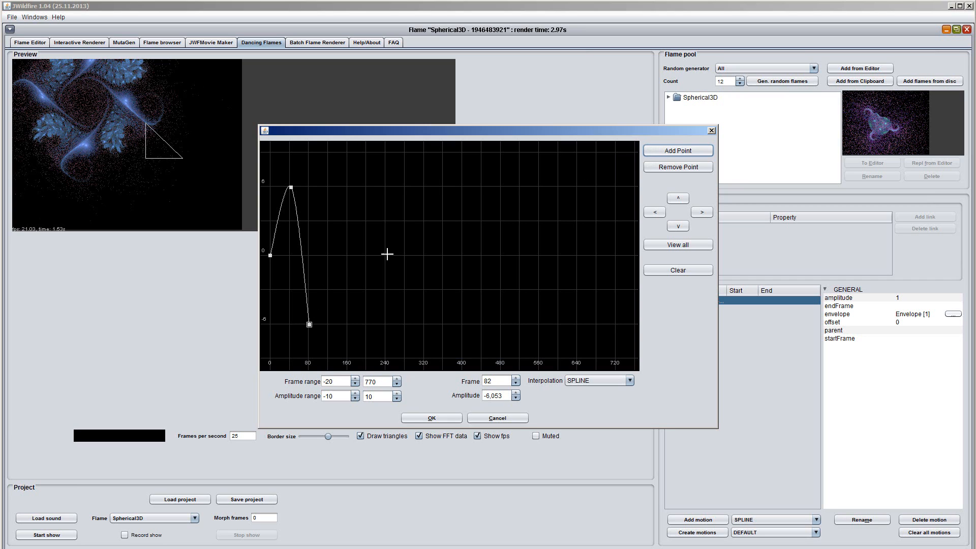
left_click(328, 255)
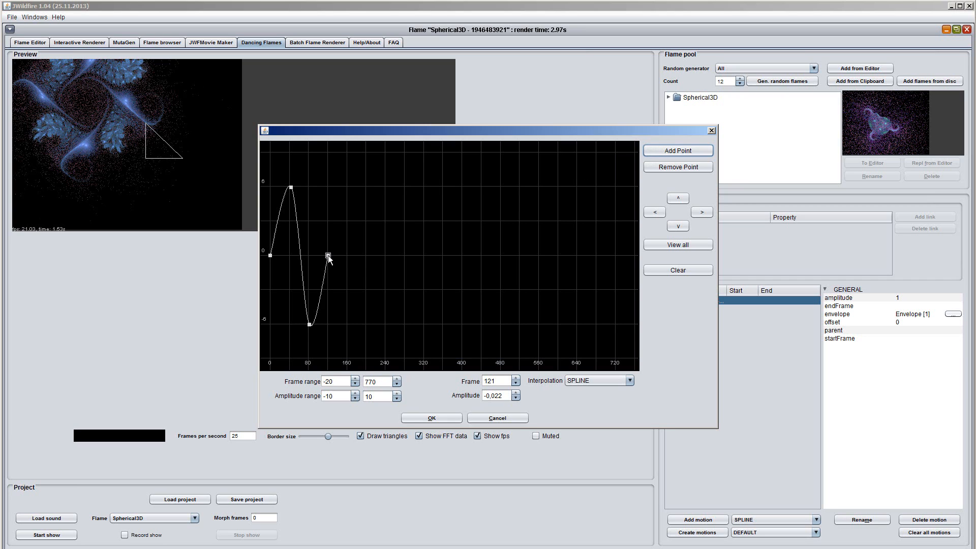
- Add a second wave of envelope points at about frame 162 with amplitude 6, frame 202 with amplitude -6, and frame 242 with amplitude 0
left_click(679, 151)
left_click(348, 188)
left_click(684, 151)
left_click(366, 325)
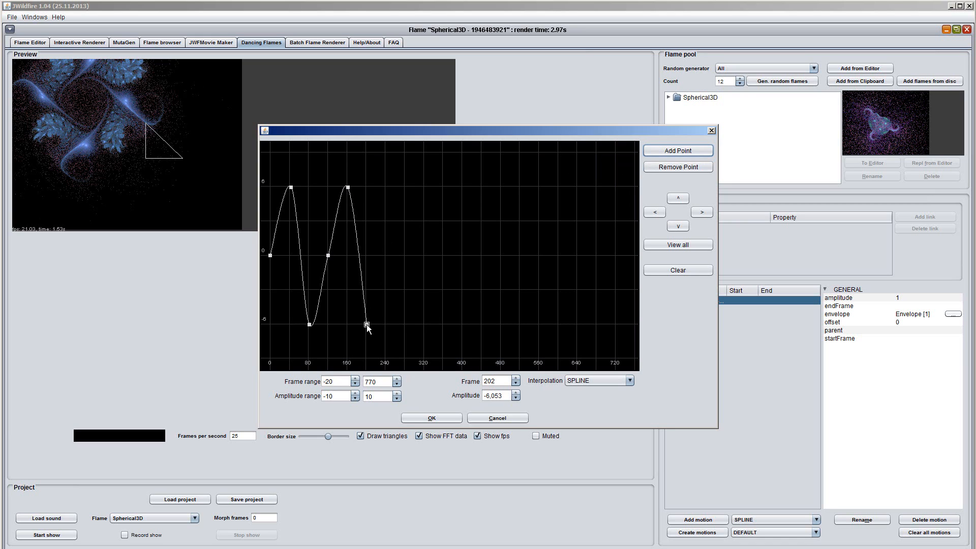
left_click(680, 148)
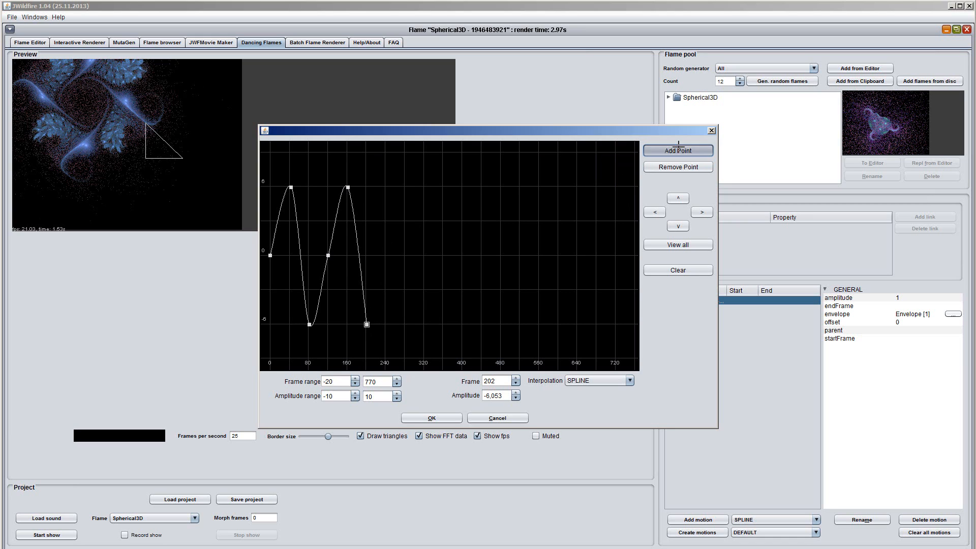
left_click(385, 256)
- Continue the same wave with points alternating between amplitudes of about 6, -6 and 0 up to about frame 721
left_click(658, 152)
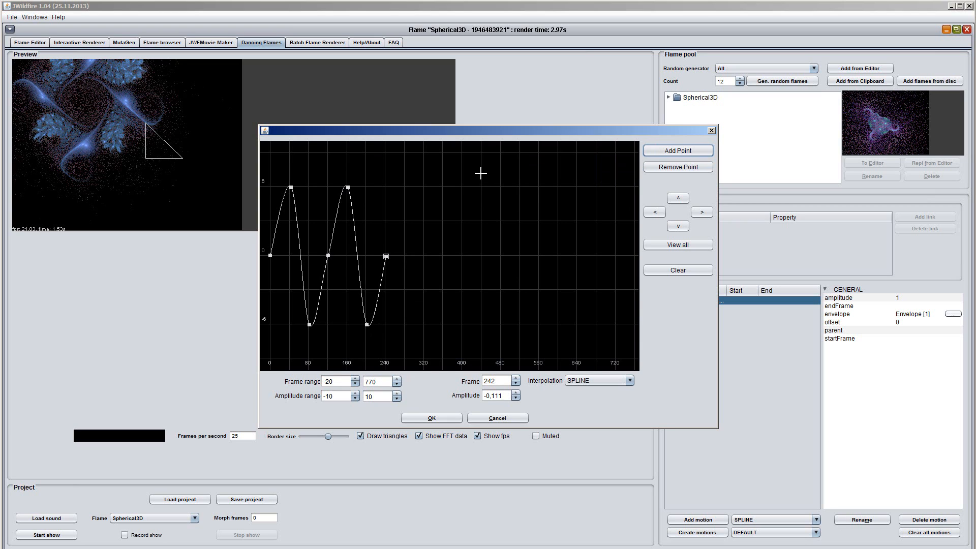
left_click(404, 187)
left_click(684, 150)
left_click(423, 324)
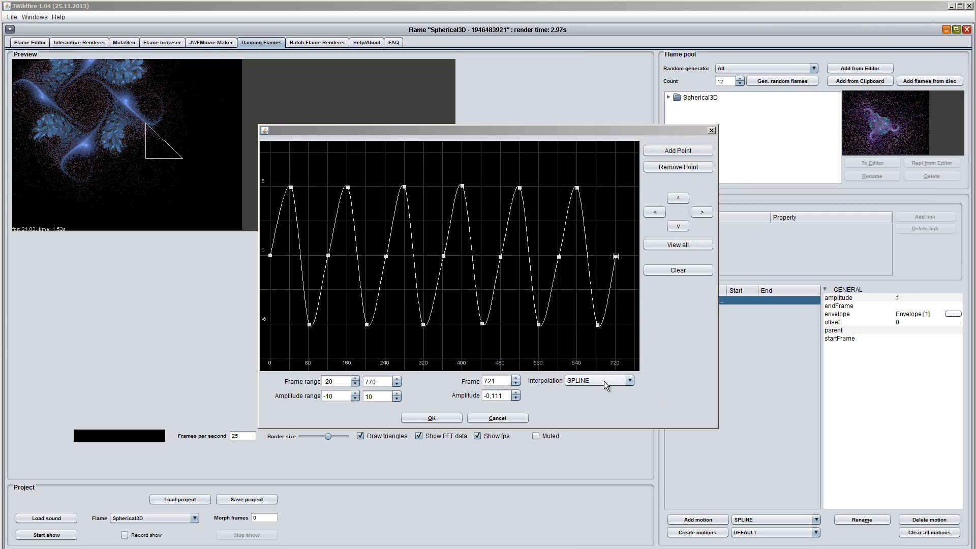
- Try BEZIER and LINEAR interpolation on the envelope curve and return it to SPLINE
left_click(630, 379)
left_click(605, 402)
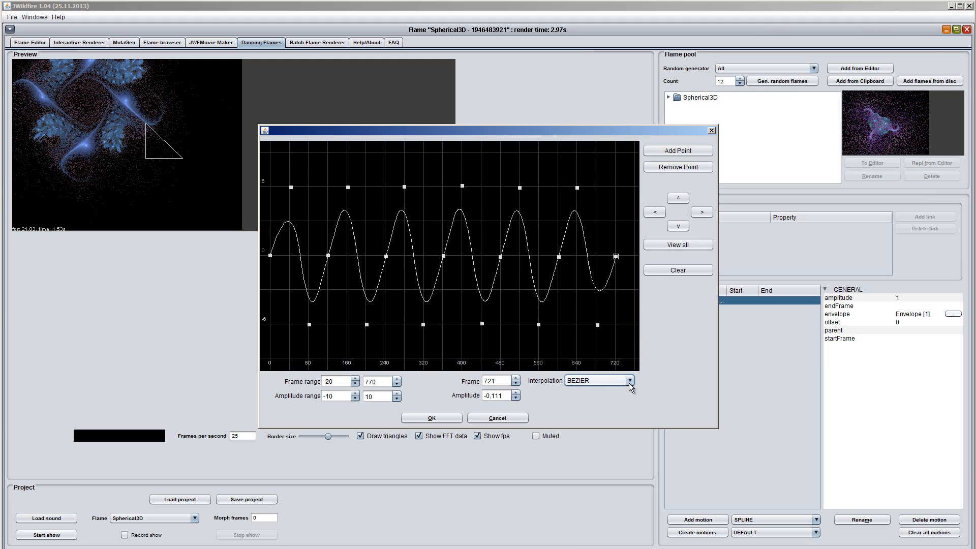
left_click(629, 382)
left_click(591, 411)
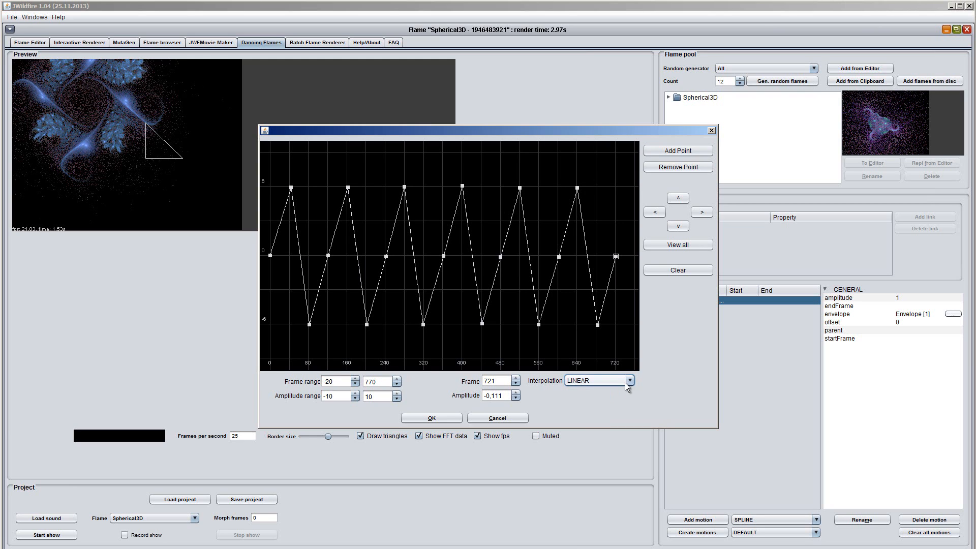
left_click(627, 381)
left_click(602, 394)
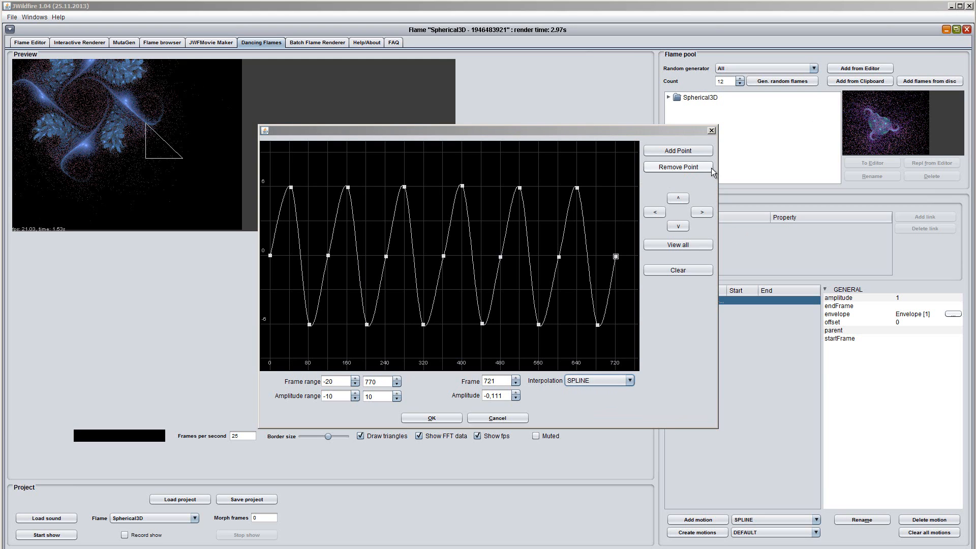
- Select the envelope point at frame 560 and apply the completed envelope to the spline motion
left_click(539, 325)
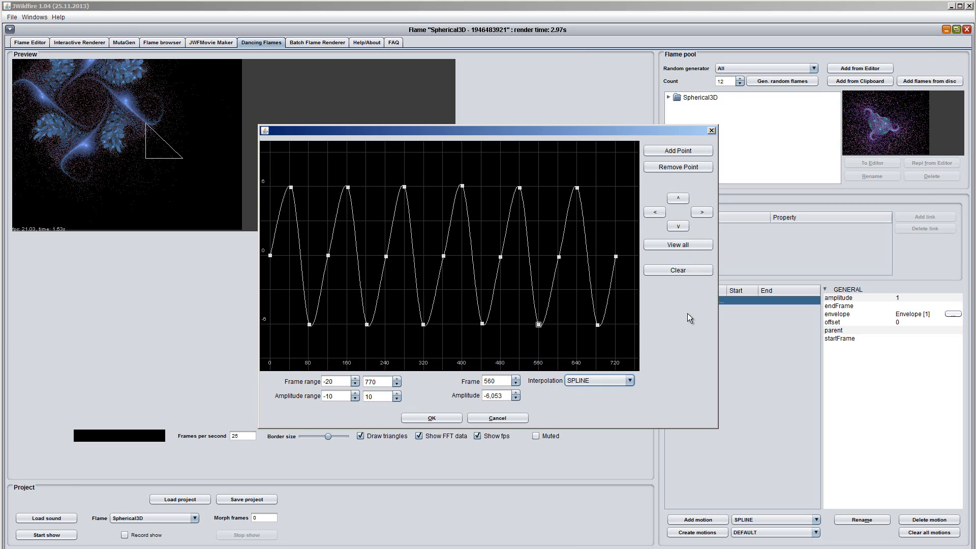
left_click(681, 200)
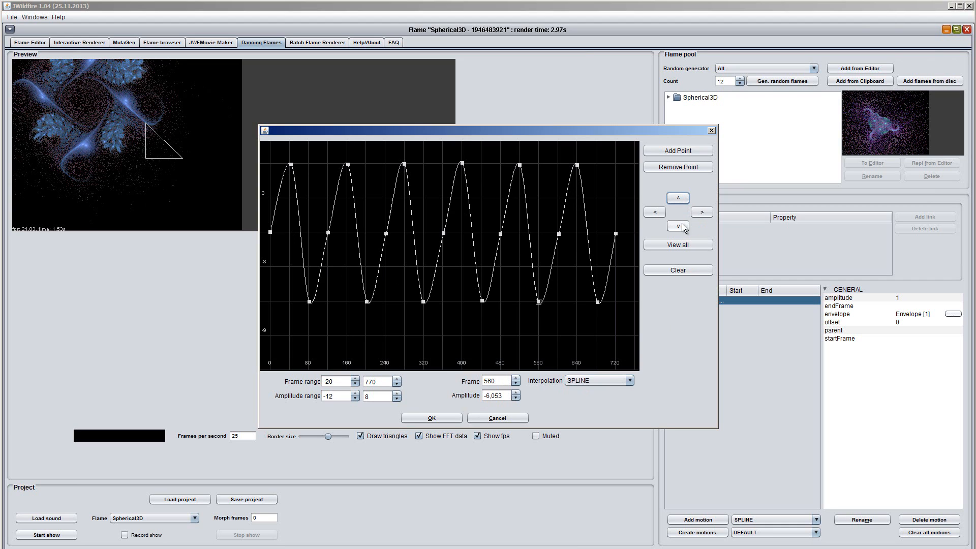
left_click(679, 226)
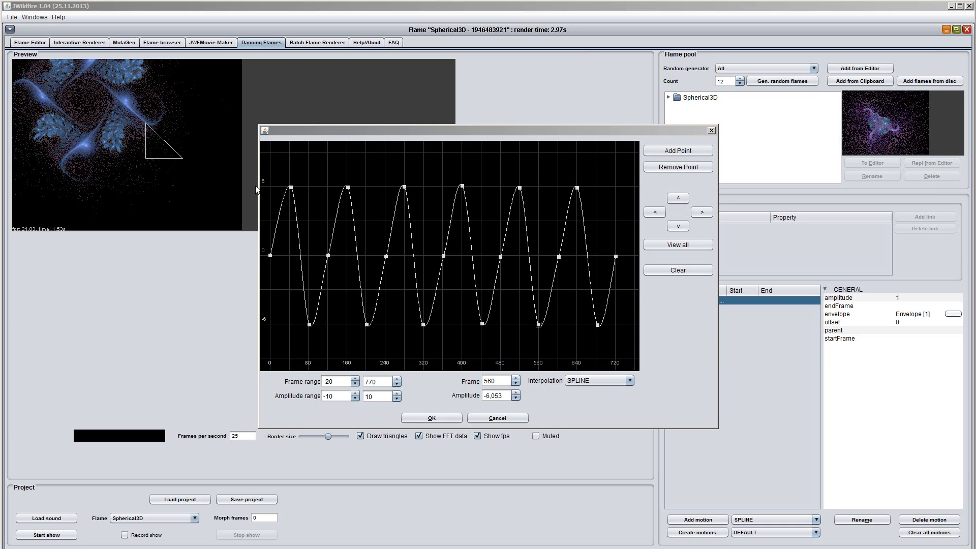
left_click(441, 421)
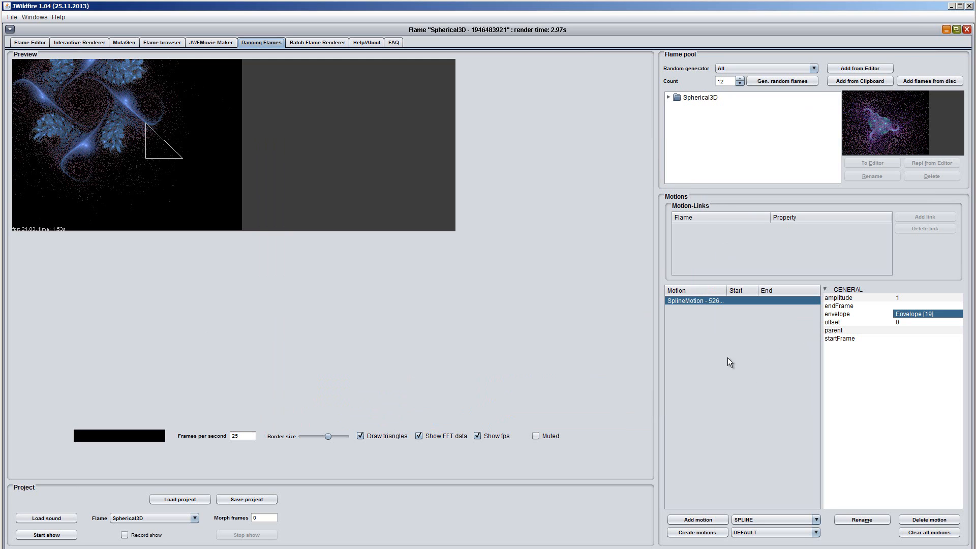
- Set the spline motion's amplitude to 0,1 and link it to the Spherical3D flame's centreY property
left_click(669, 97)
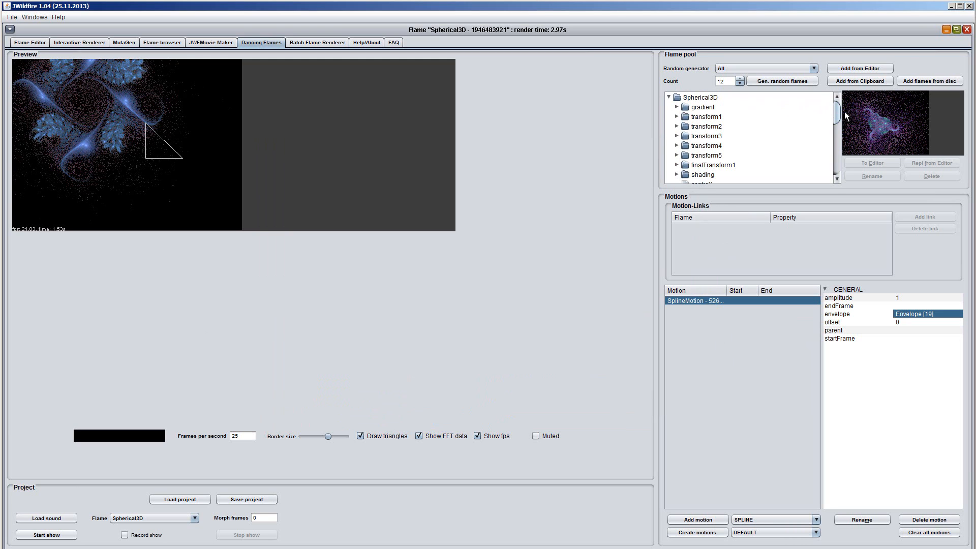
left_click_drag(836, 115, 840, 123)
left_click(700, 148)
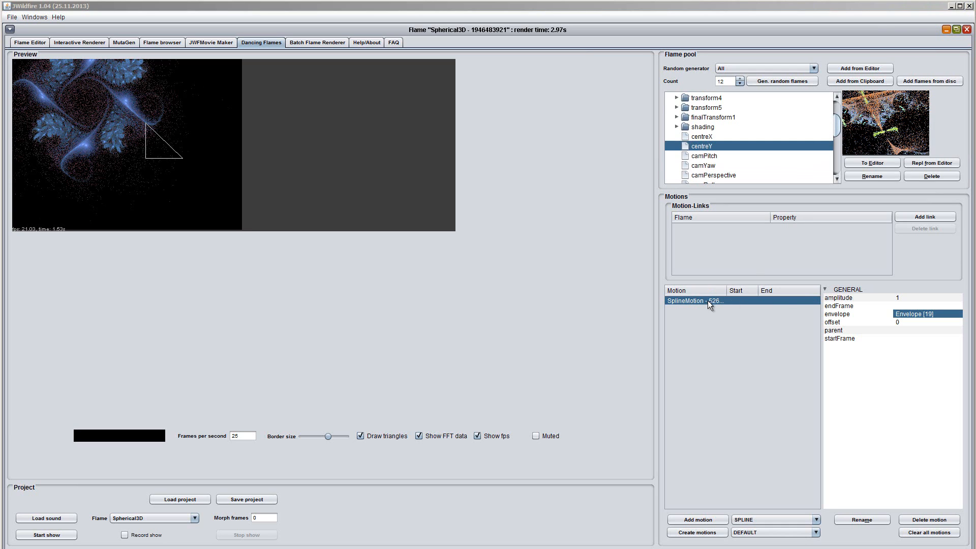
left_click(902, 297)
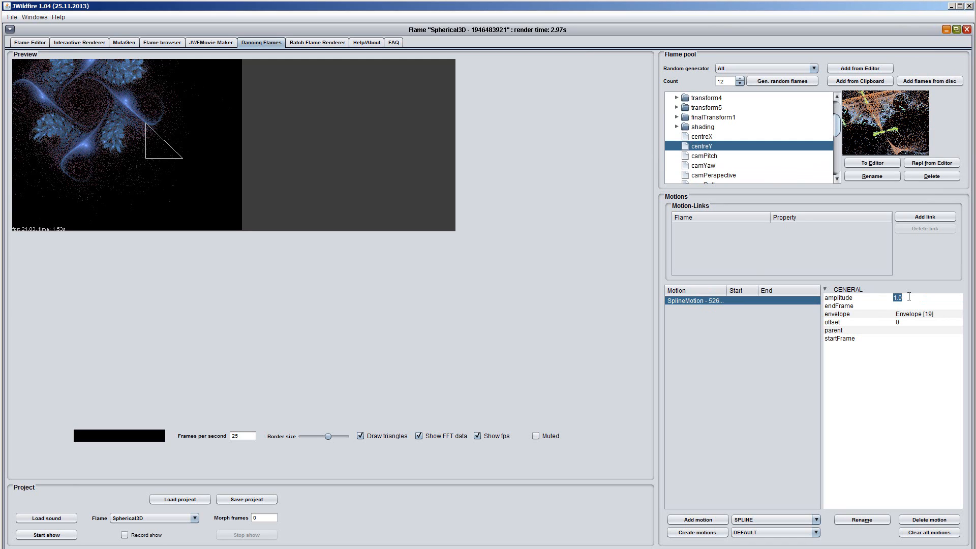
type("0,1")
key("Return")
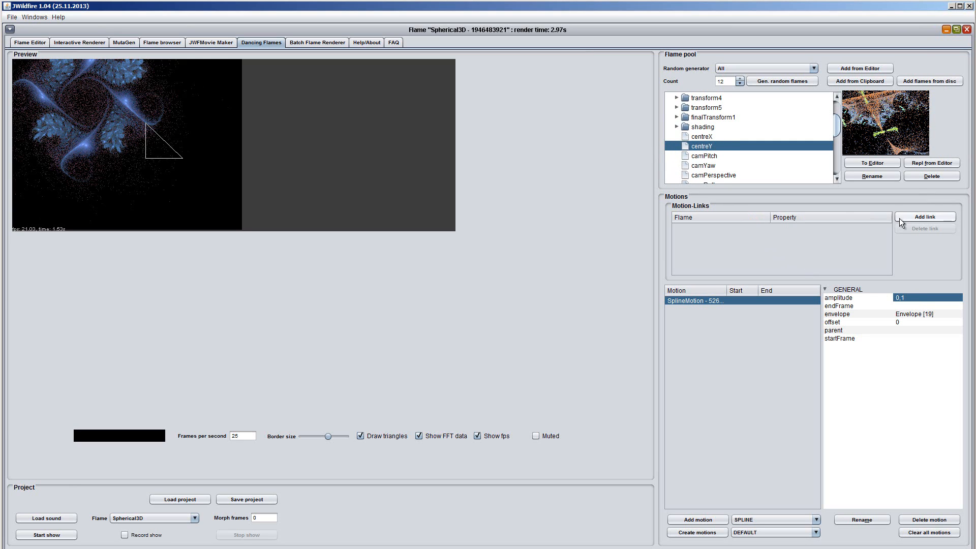
left_click(924, 219)
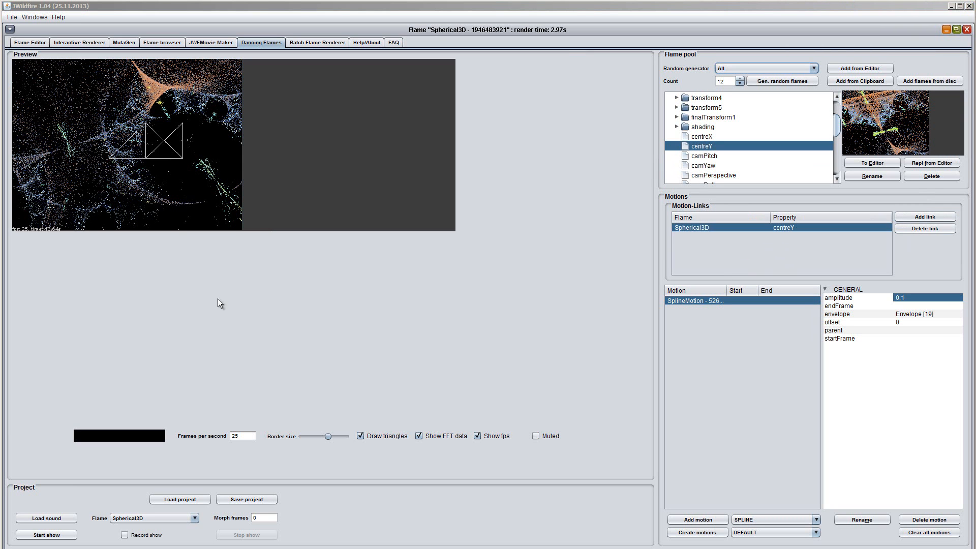
- Play the show to check the centreY motion on the Spherical3D flame and stop it
left_click(45, 535)
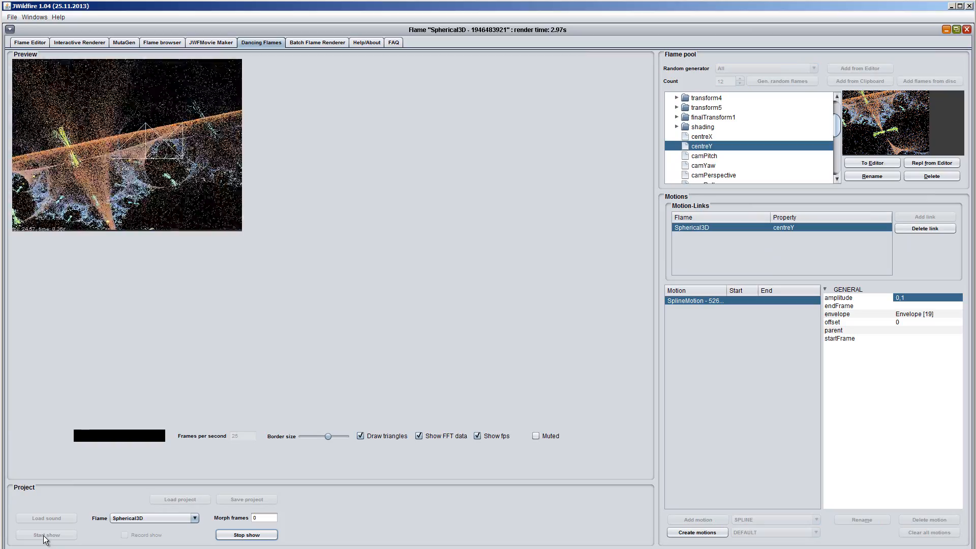
left_click(231, 538)
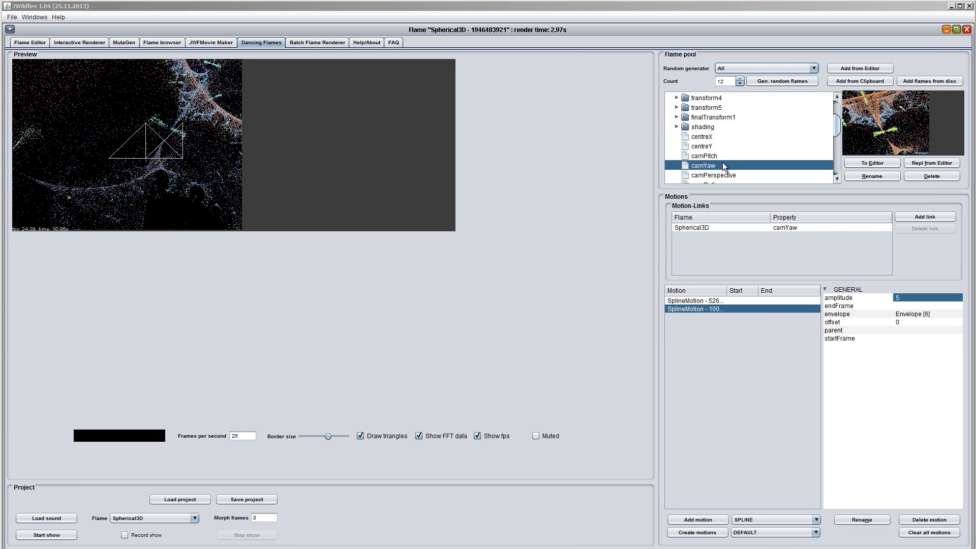
- Examine the envelope curve of the second spline motion, which is linked to camYaw, and close it
left_click(795, 310)
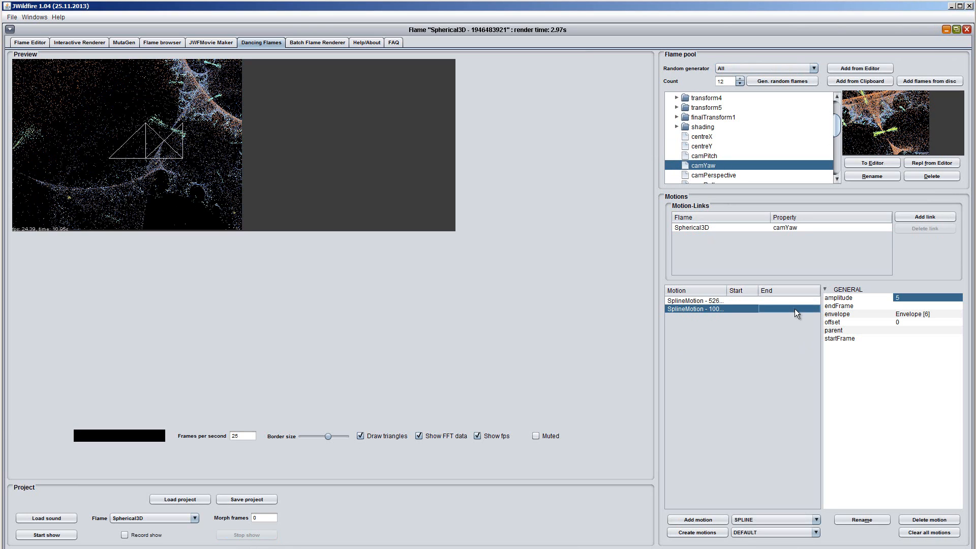
left_click(942, 314)
left_click(936, 313)
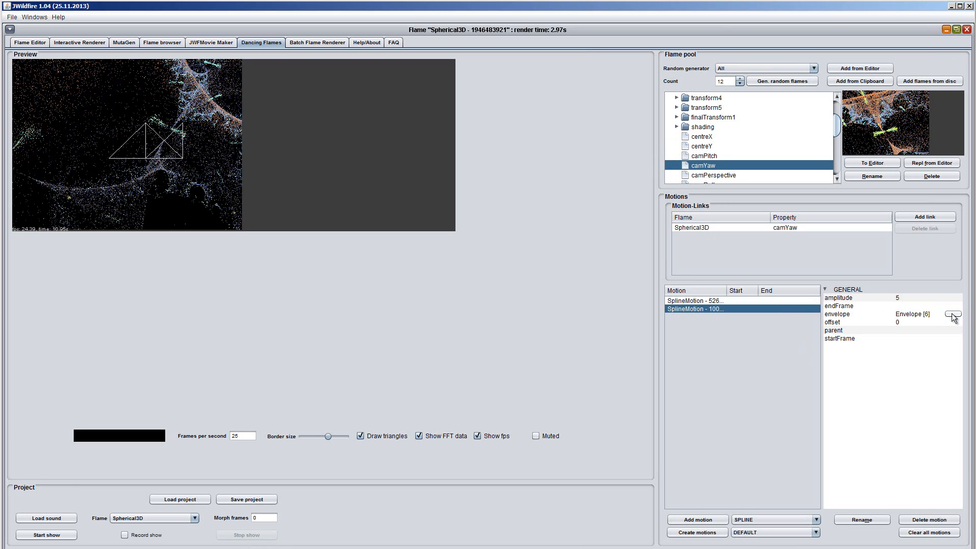
left_click(954, 315)
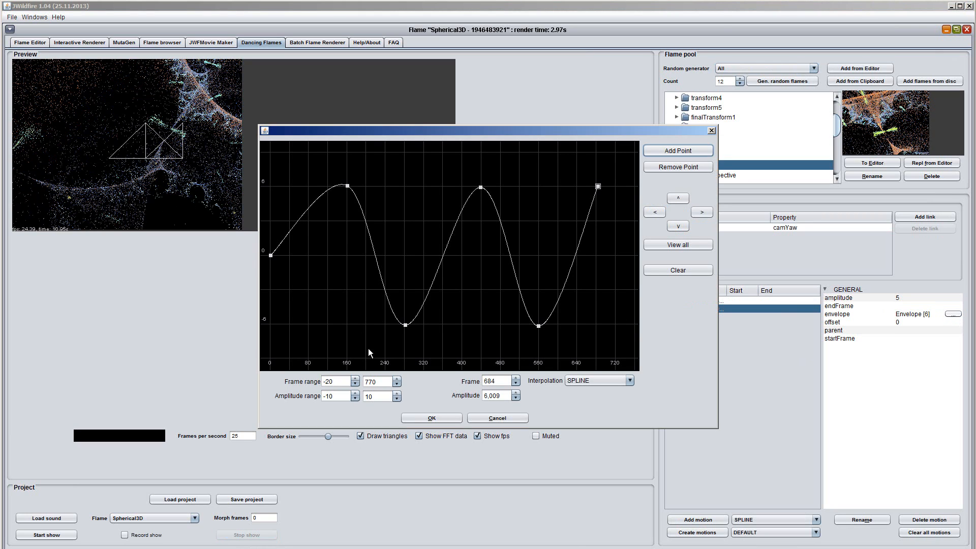
left_click(440, 418)
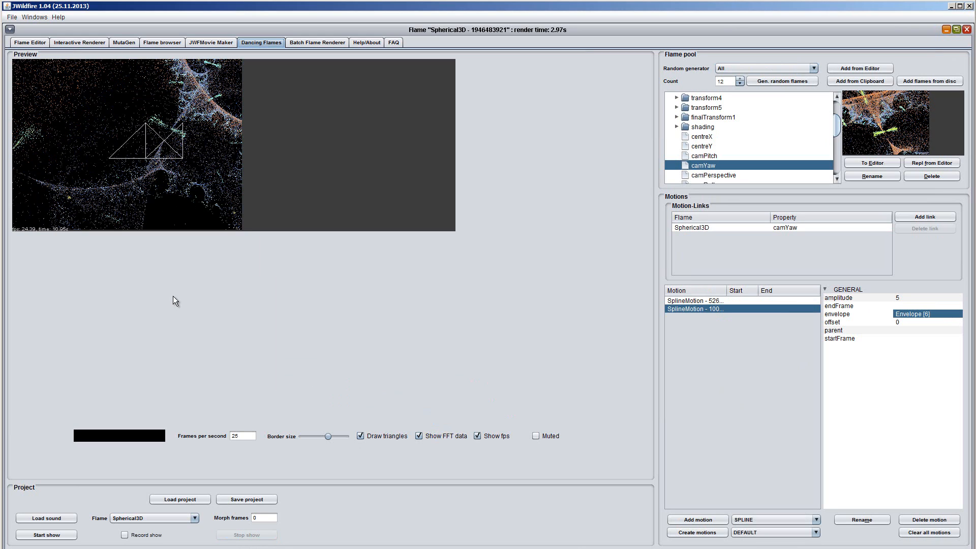
- Play the show to check the combined centreY and camYaw spline motions and stop it
left_click(710, 149)
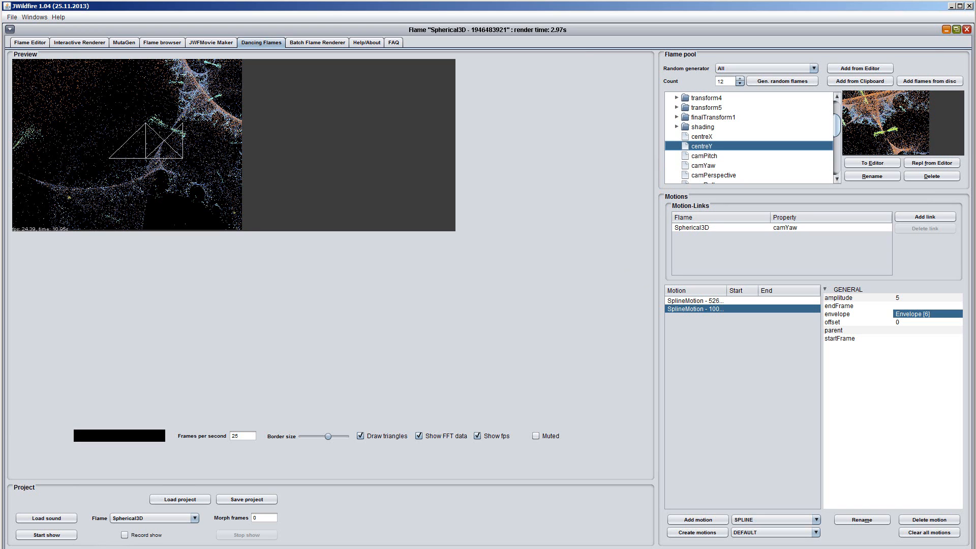
left_click(61, 538)
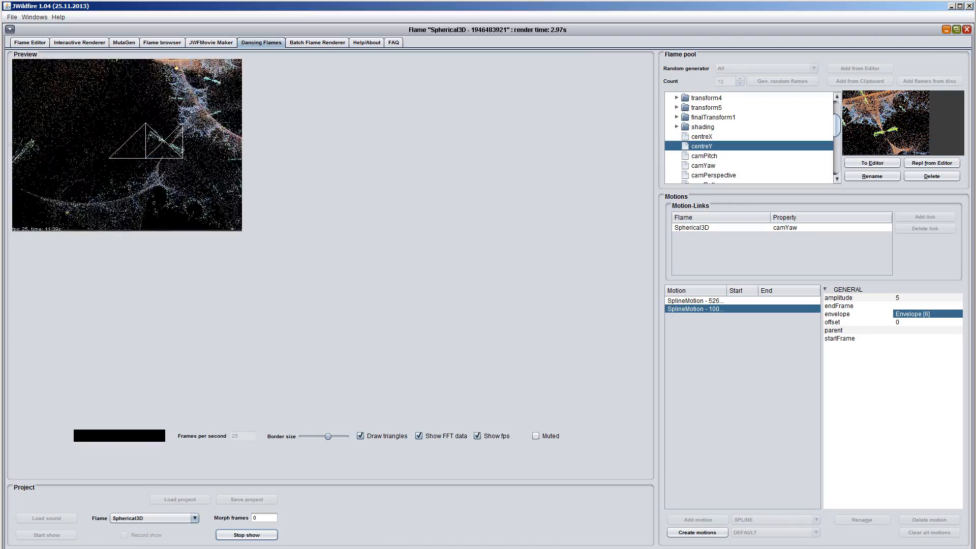
left_click(262, 538)
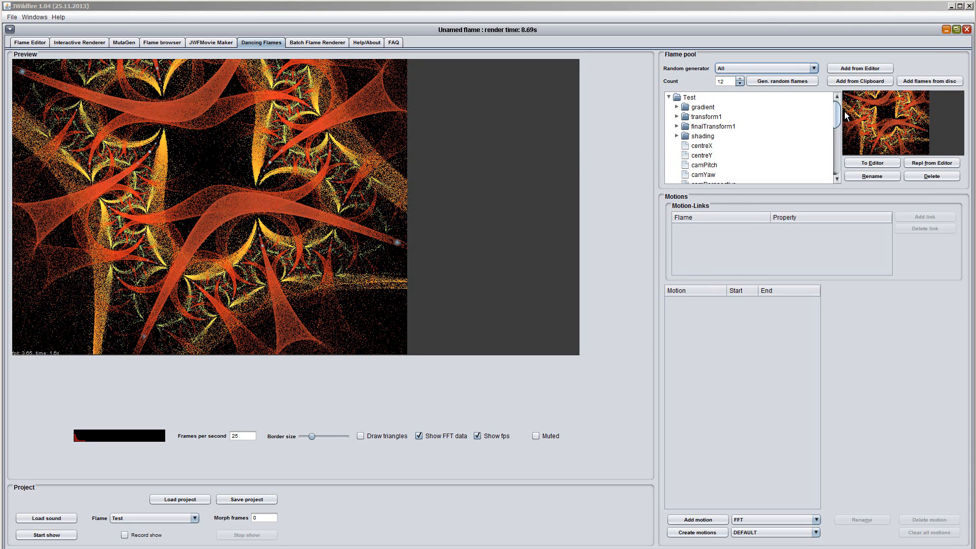
- Select the Test flame's camZoom property, add an FFT motion and set its amplitude to 5
left_click_drag(835, 112, 838, 133)
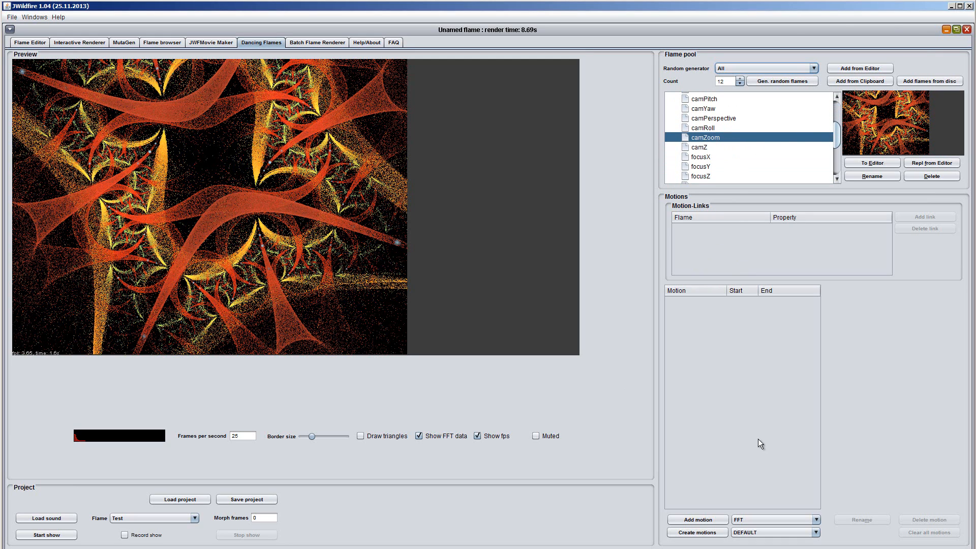
left_click(693, 520)
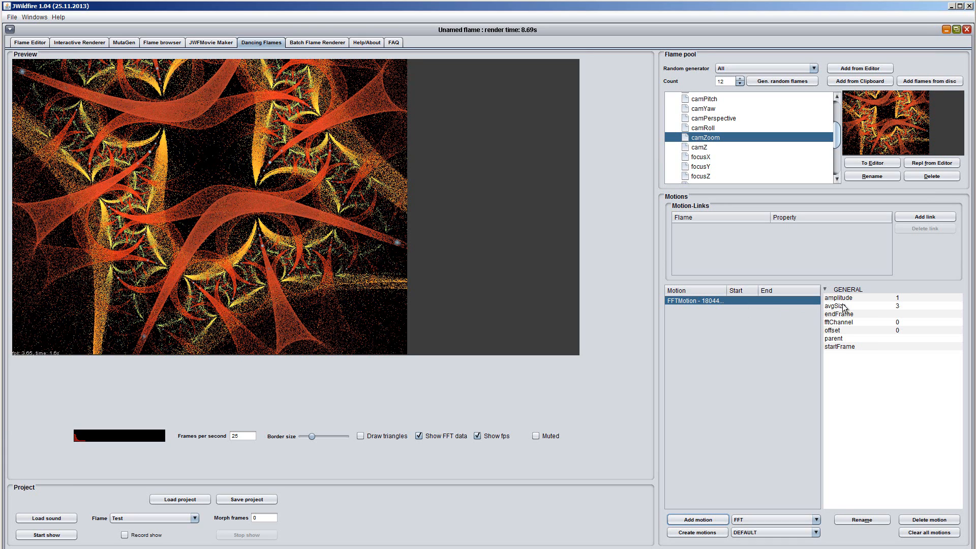
left_click(901, 298)
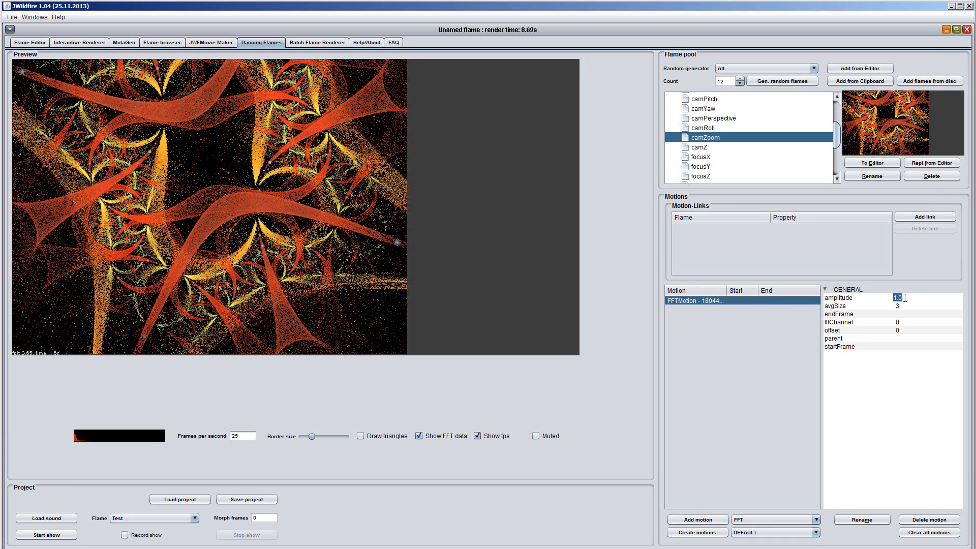
type("5")
key("Return")
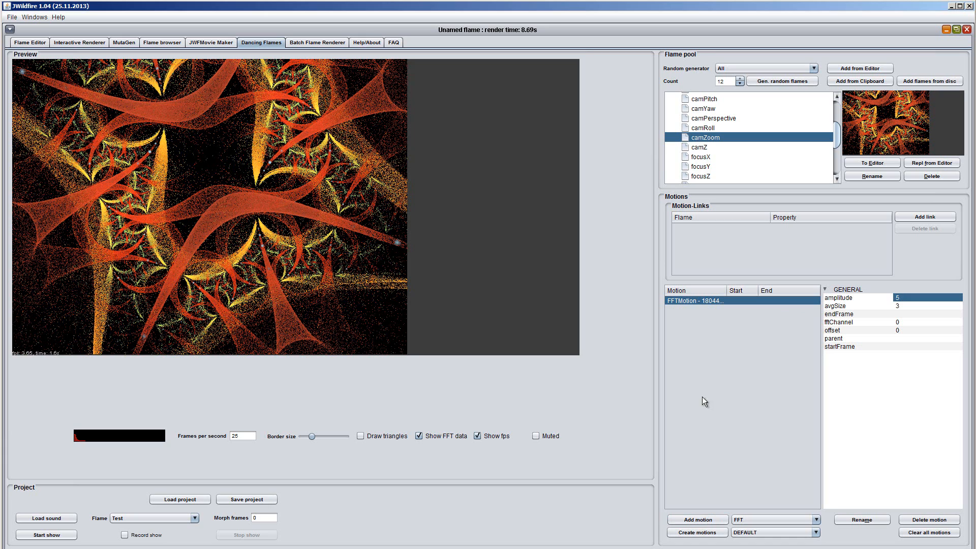
- Increase the preview's border size and start the show for the Test flame
left_click_drag(311, 435, 313, 435)
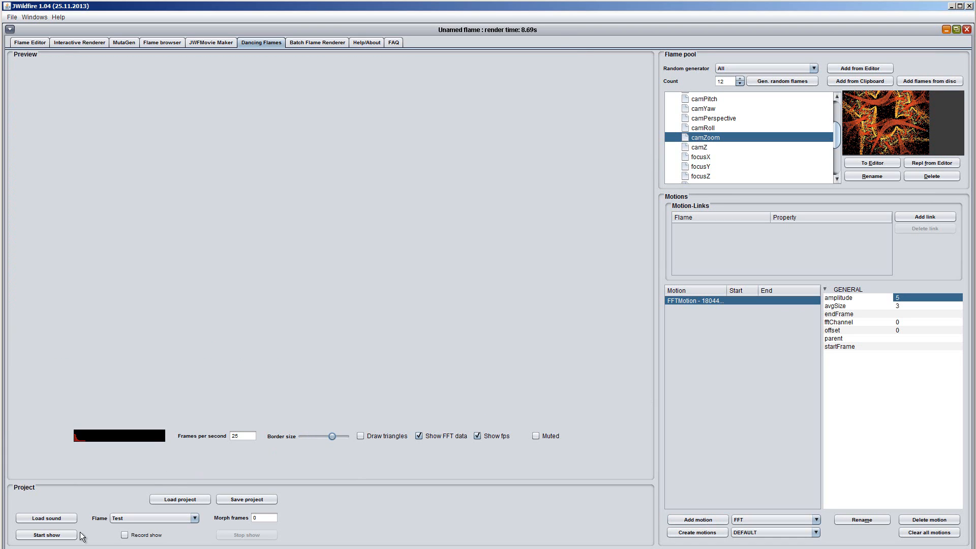
left_click(60, 538)
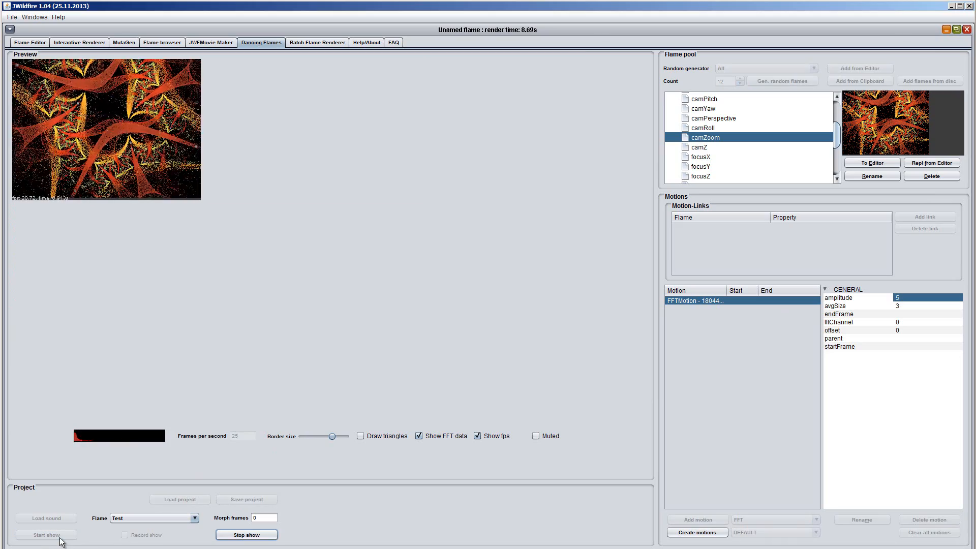
- Stop the show, link the FFT motion to the Test flame's camZoom, and play the show again to check it
left_click(267, 537)
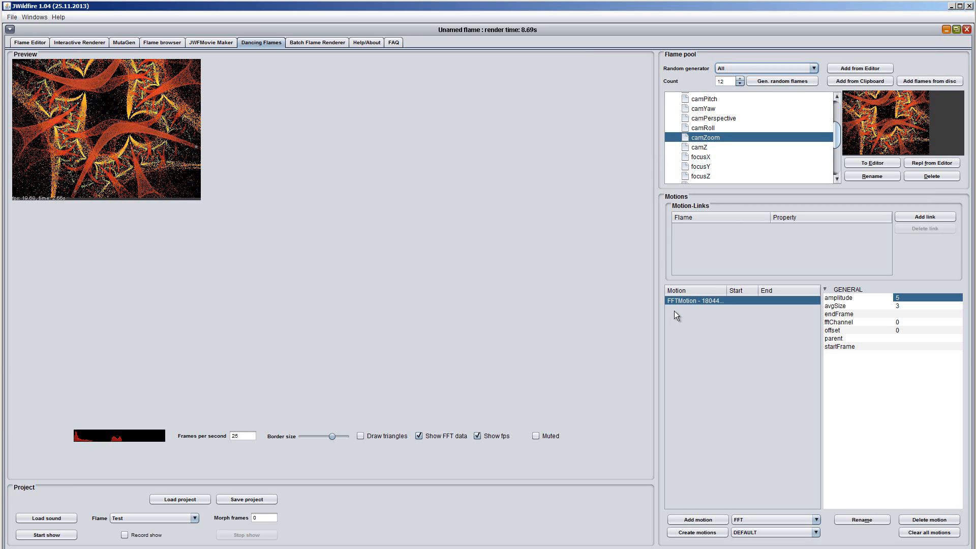
left_click(924, 219)
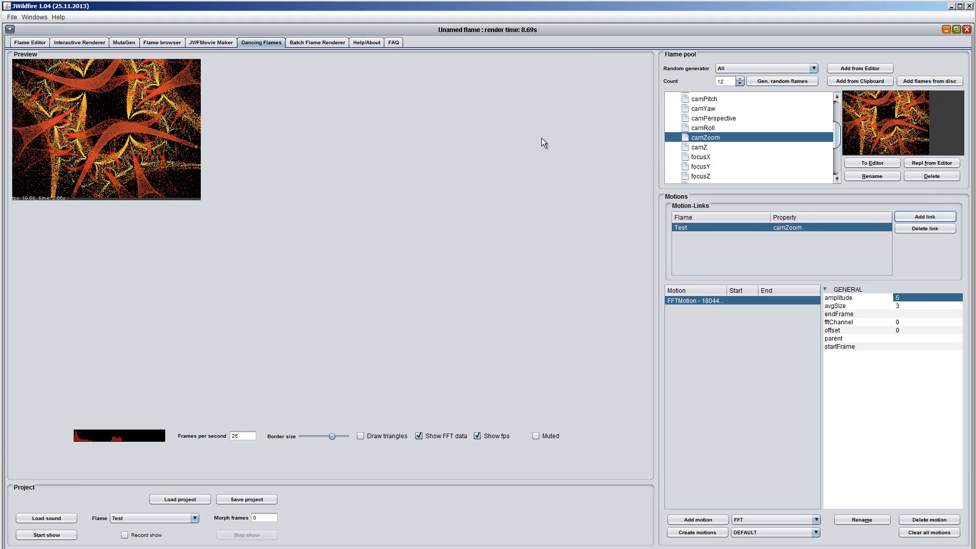
left_click(49, 537)
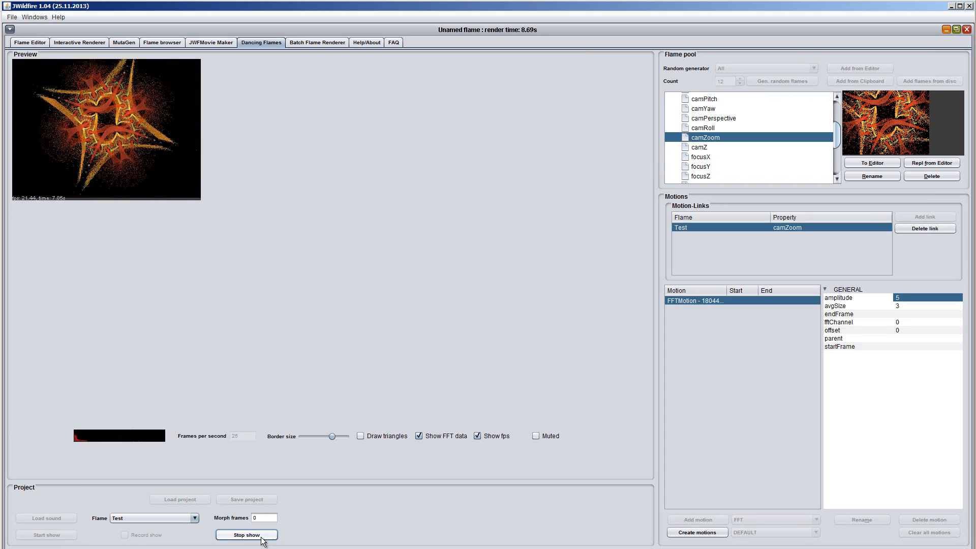
left_click(261, 537)
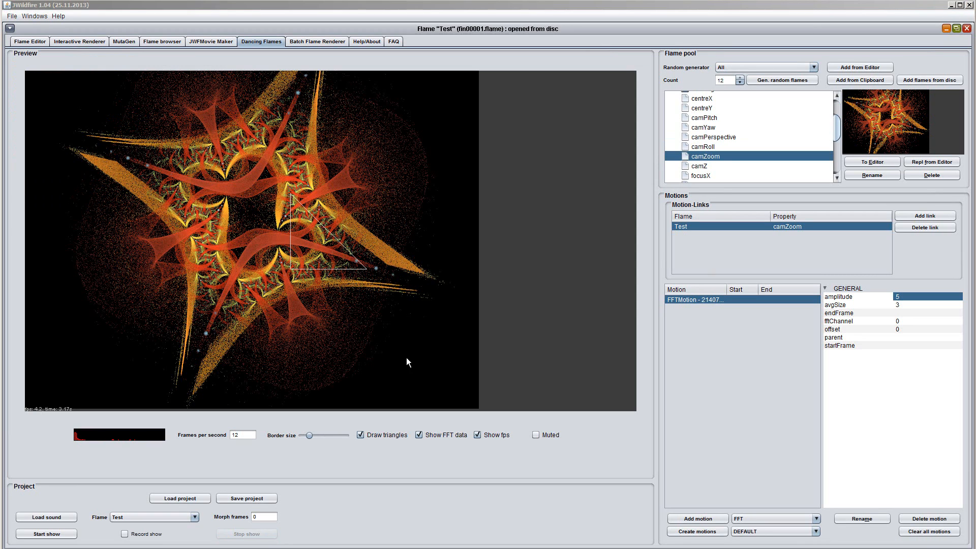
- Record a short run of the show and save the recorded frames as flame files named test
left_click(124, 534)
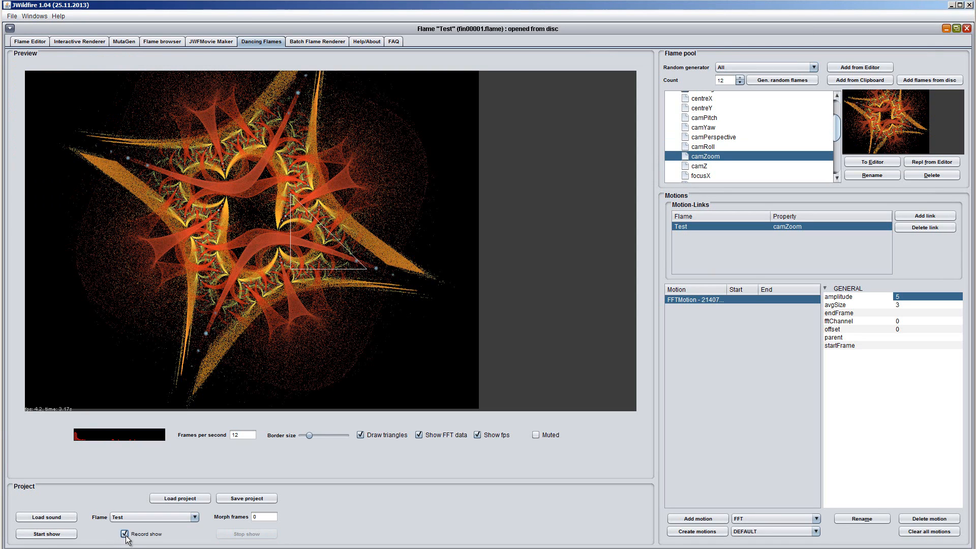
left_click(47, 535)
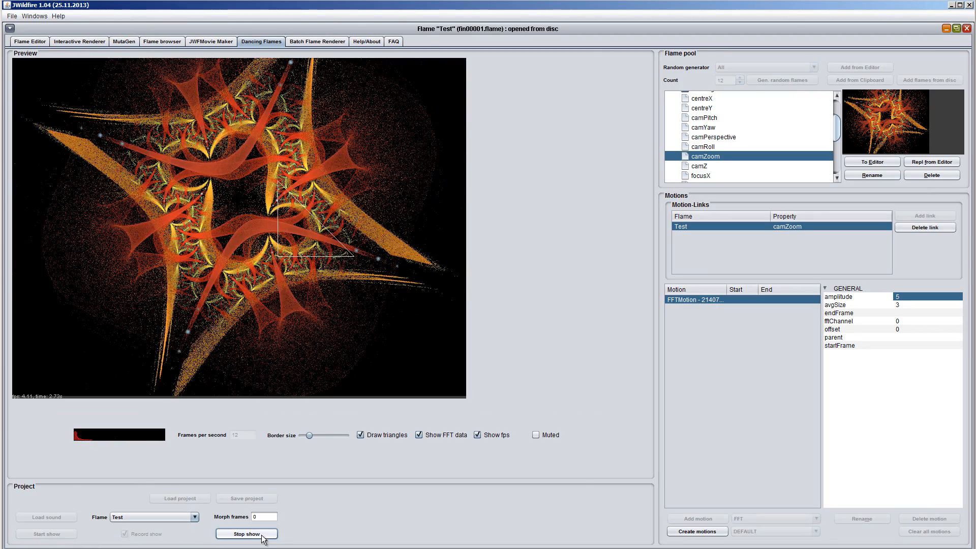
left_click(263, 535)
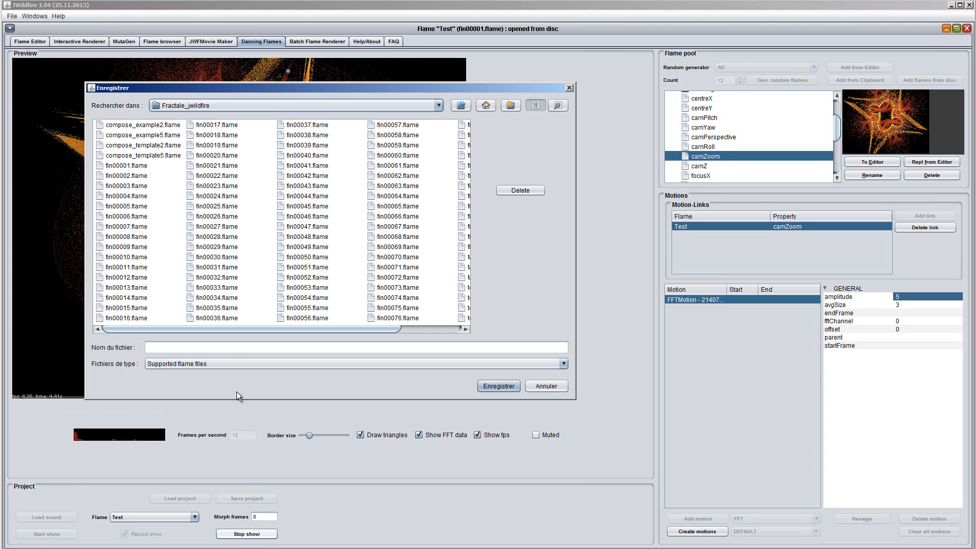
left_click(157, 348)
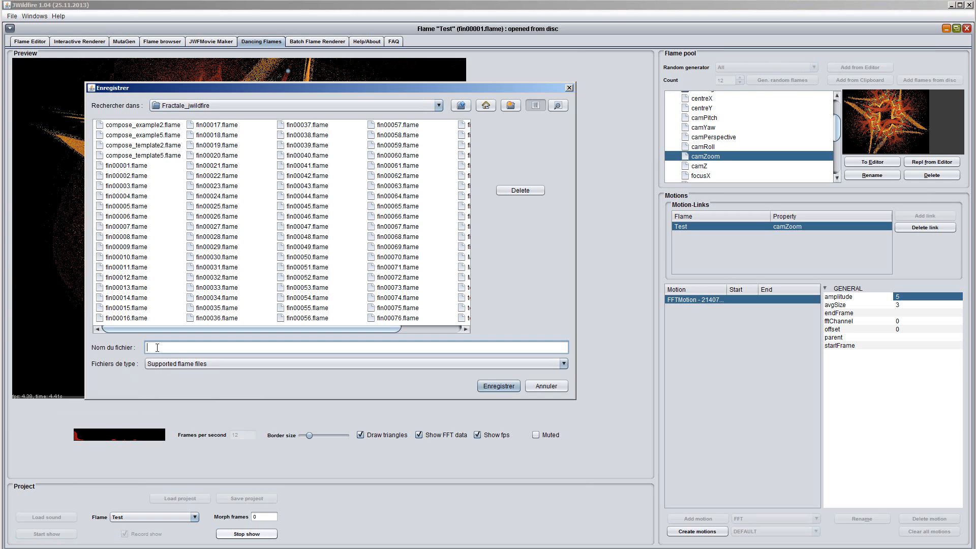
type("test")
left_click(498, 387)
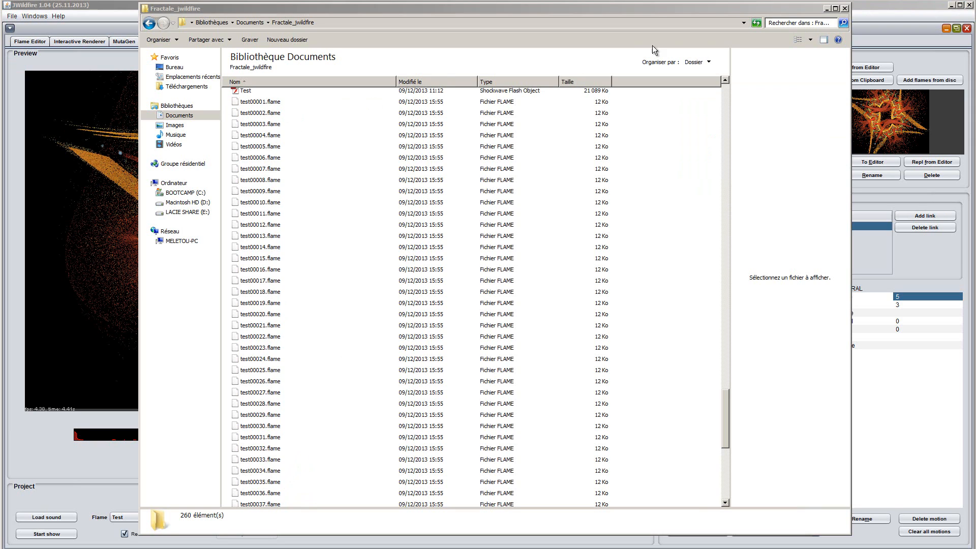
left_click(828, 11)
left_click(827, 9)
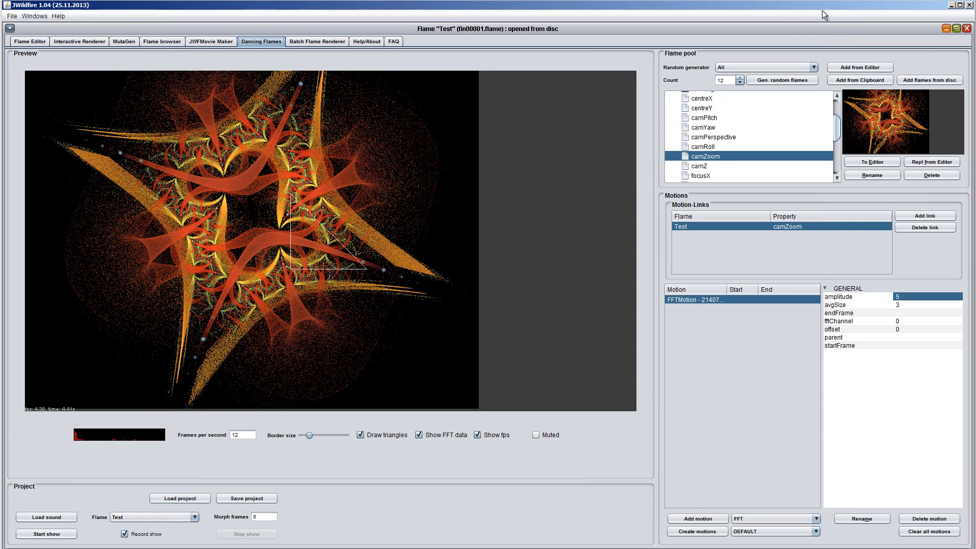
- Add test00001.flame to test00005.flame to the Batch Flame Renderer's file list
left_click(320, 41)
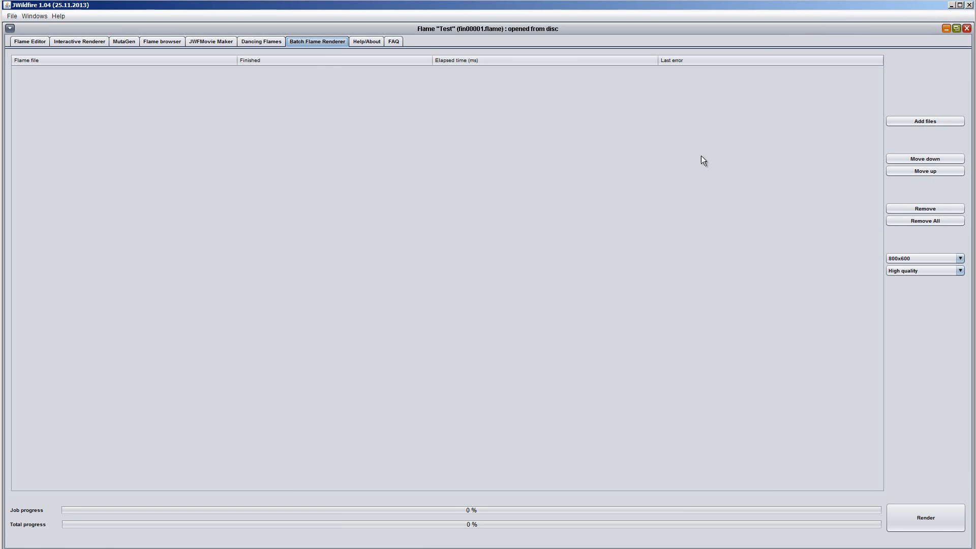
left_click(931, 121)
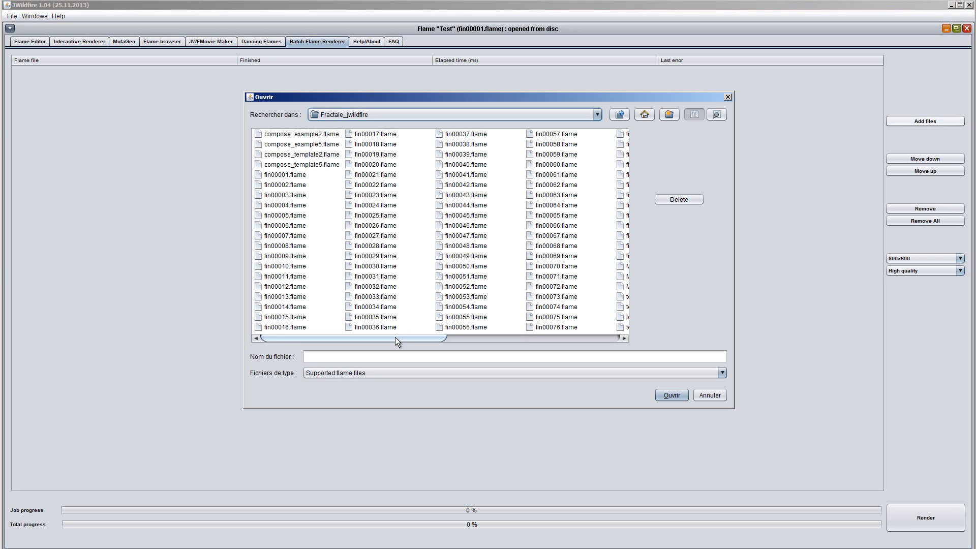
left_click_drag(395, 337, 527, 336)
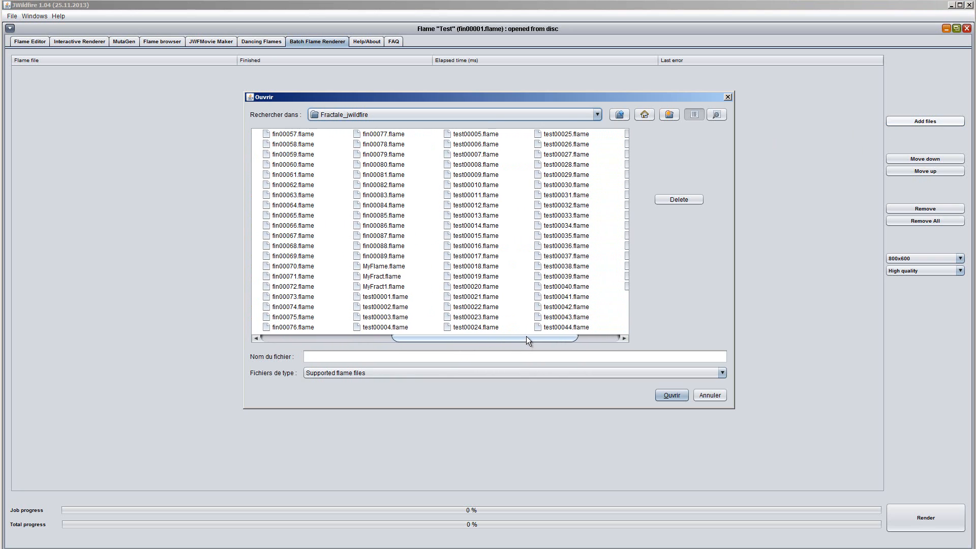
left_click(375, 297)
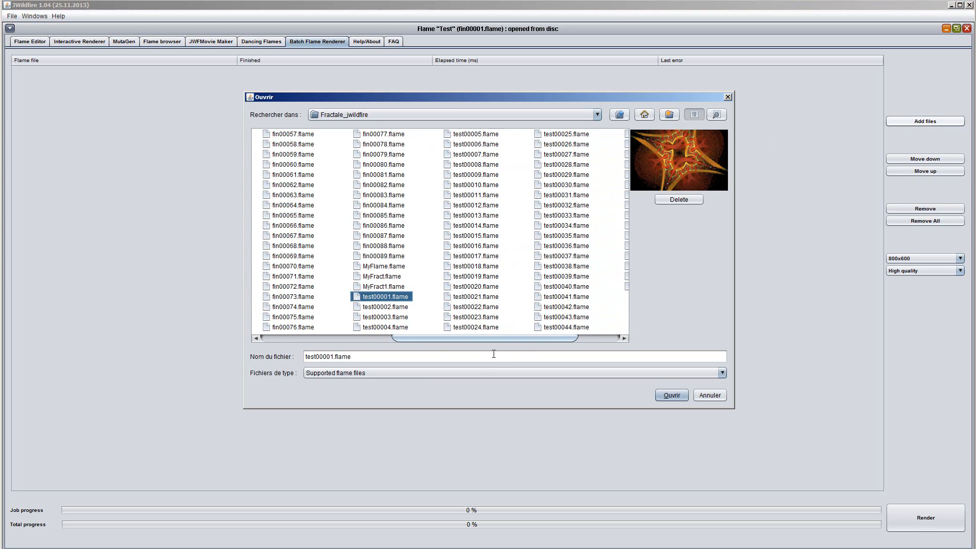
left_click_drag(521, 338, 539, 337)
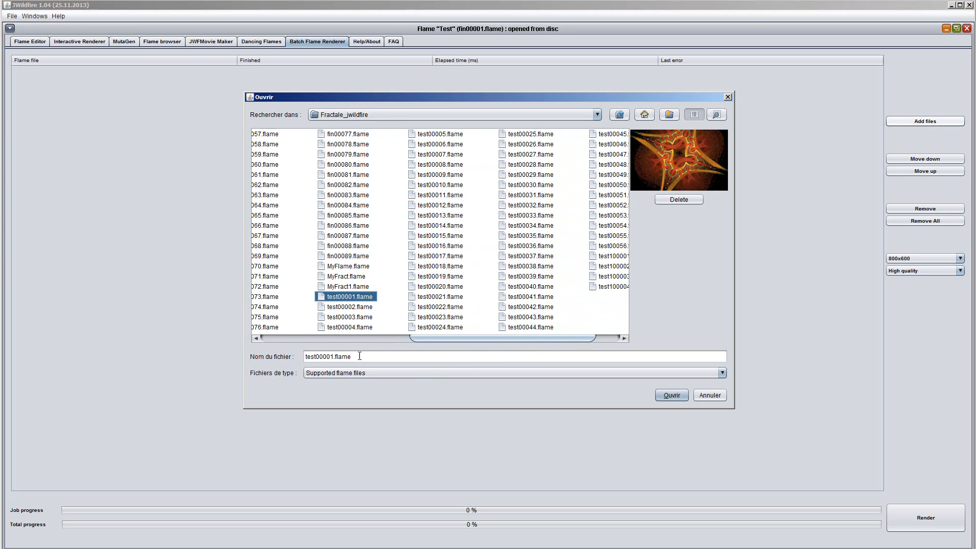
left_click(436, 137, "shift")
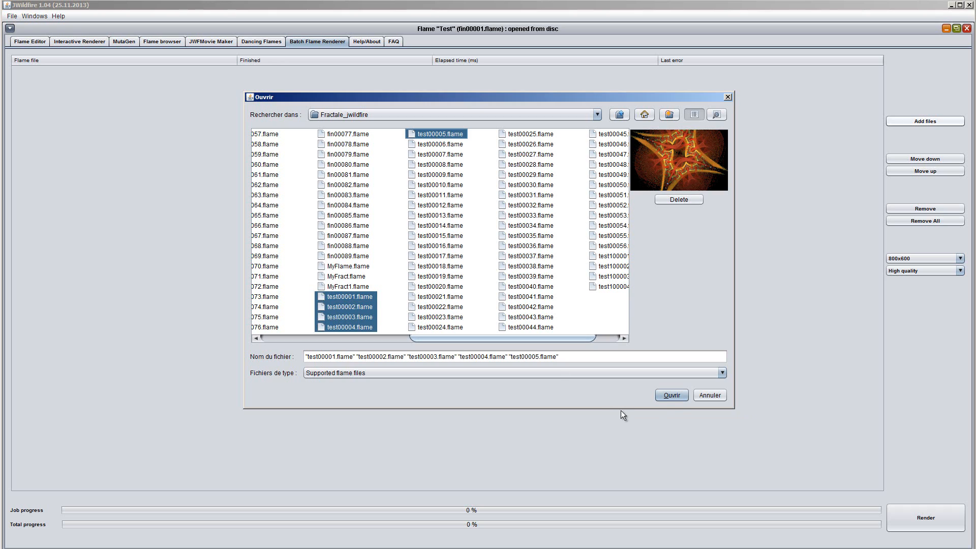
left_click(672, 396)
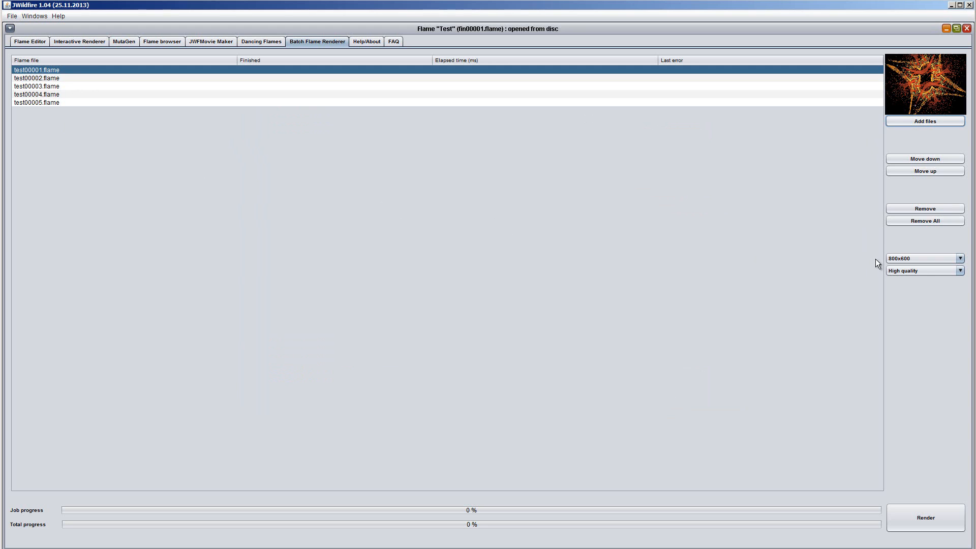
- Set the batch output to 640x480 at Medium quality and render the five flame files
left_click(961, 261)
left_click(914, 267)
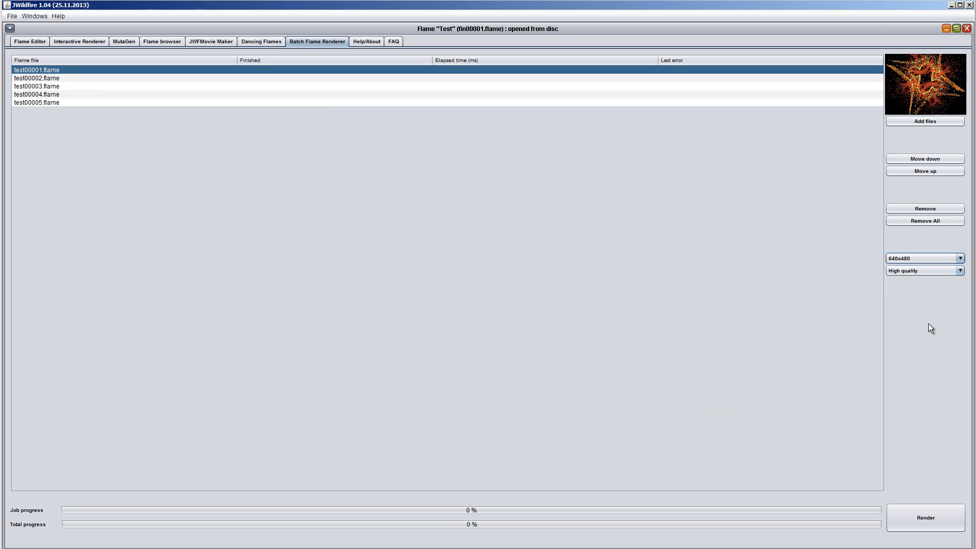
left_click(961, 271)
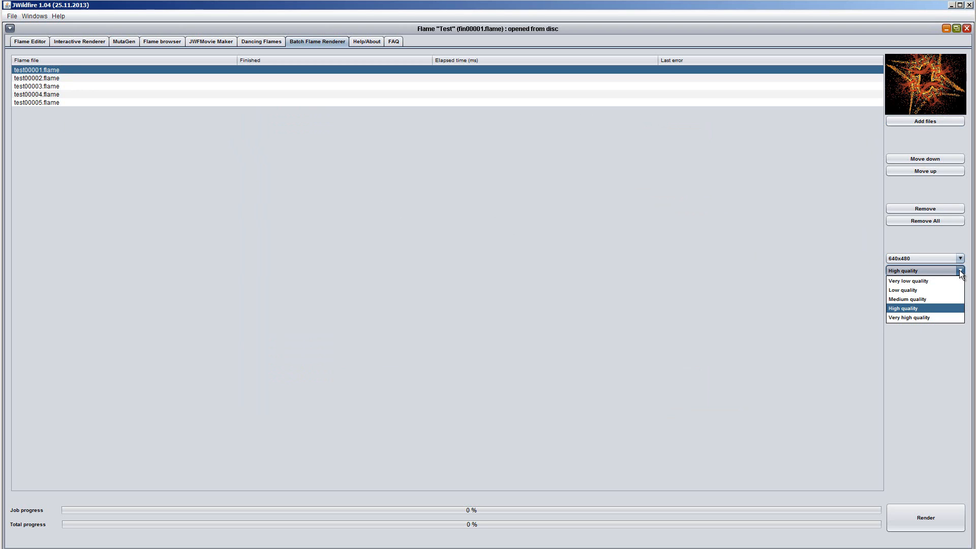
left_click(928, 299)
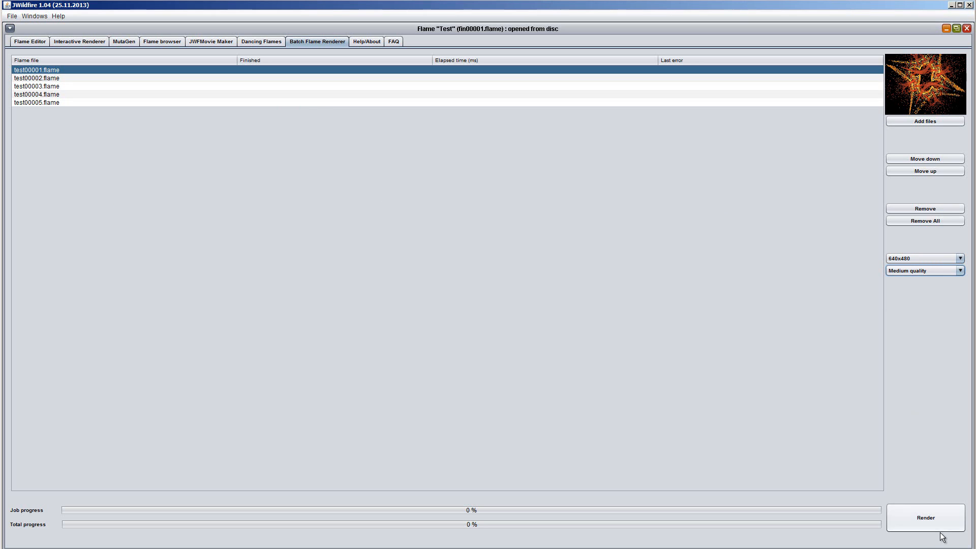
left_click(924, 518)
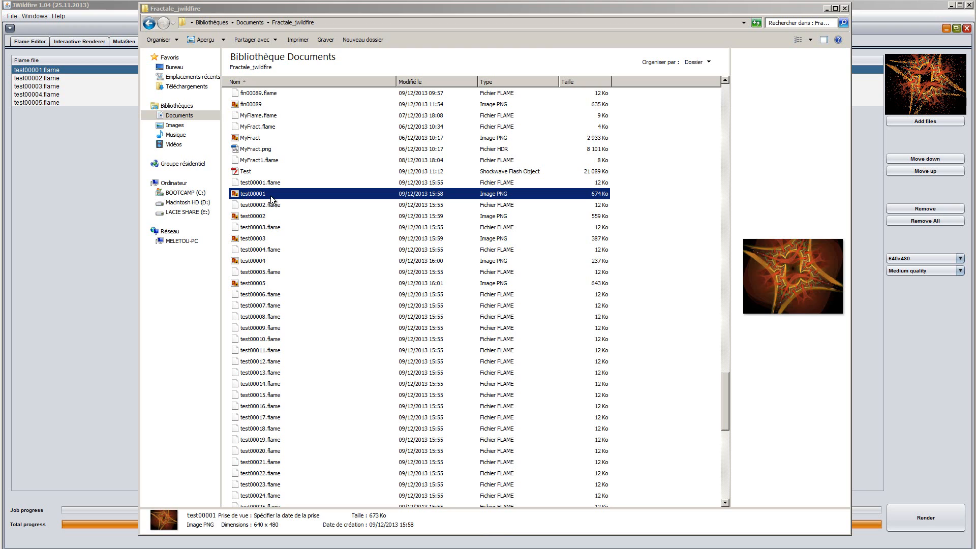
- View the rendered test images one after another, starting from test00001, and look through the fin image series in the Fractale_jwildfire folder
double_click(245, 201)
left_click(529, 473)
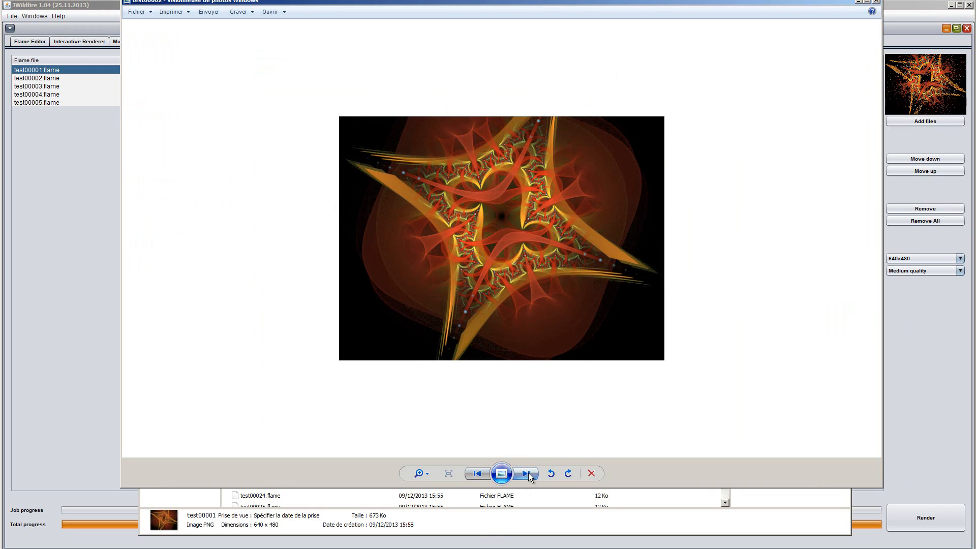
left_click(529, 473)
left_click(528, 473)
left_click(529, 473)
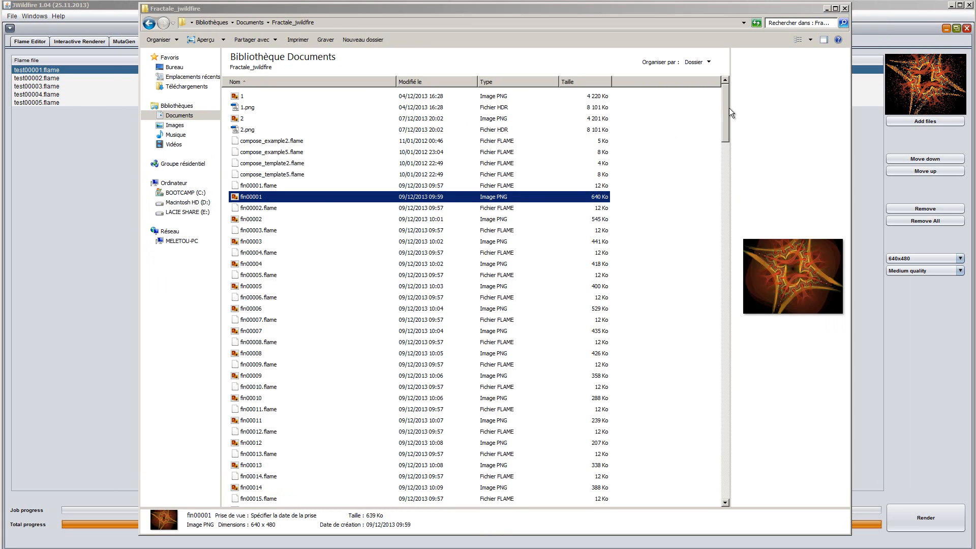
left_click_drag(725, 111, 693, 377)
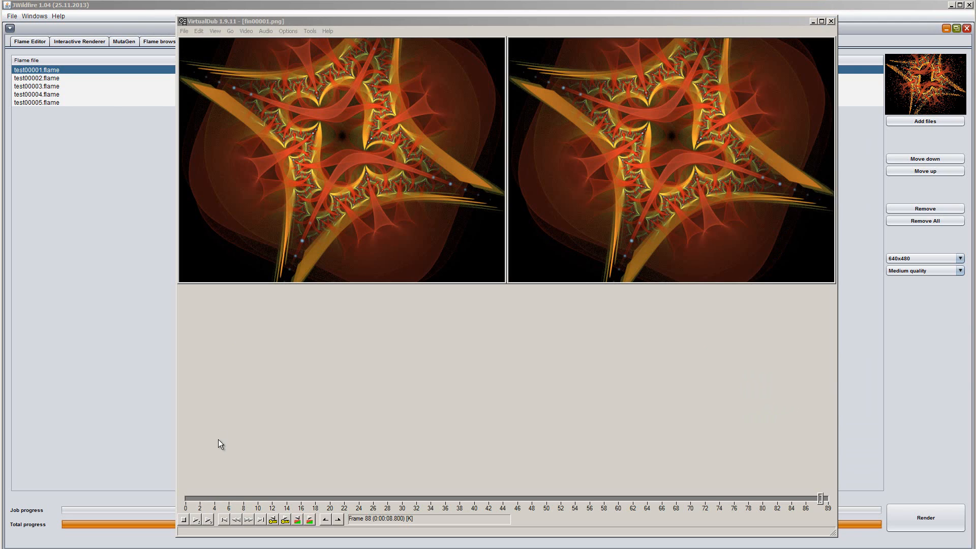
- Preview the fin00001.png image sequence from near its start in VirtualDub, then play Fractale_fin.avi in VLC
left_click(196, 522)
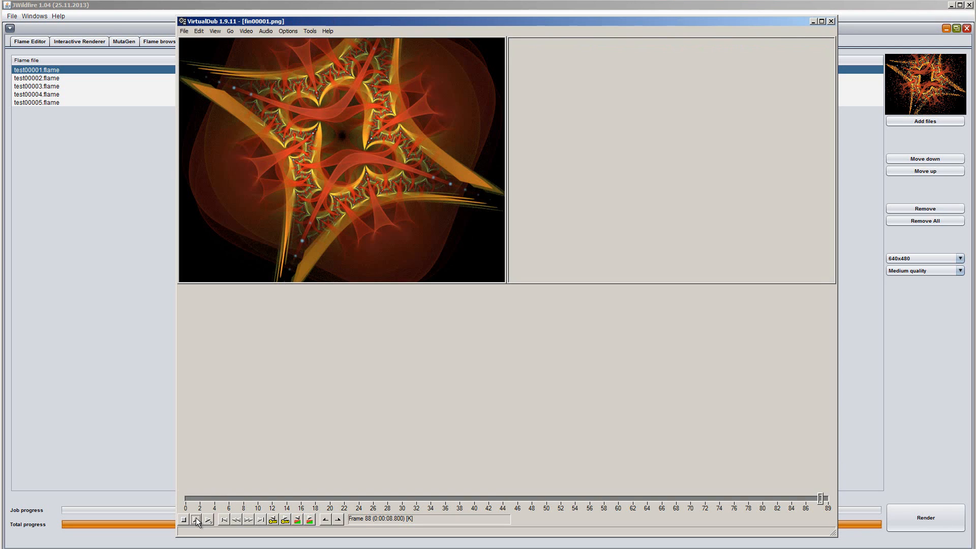
left_click(192, 500)
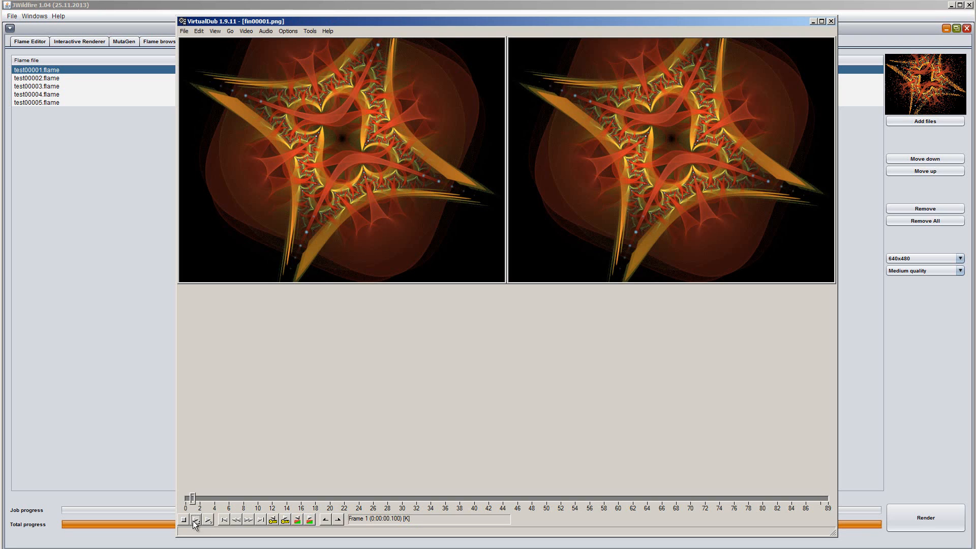
left_click(195, 520)
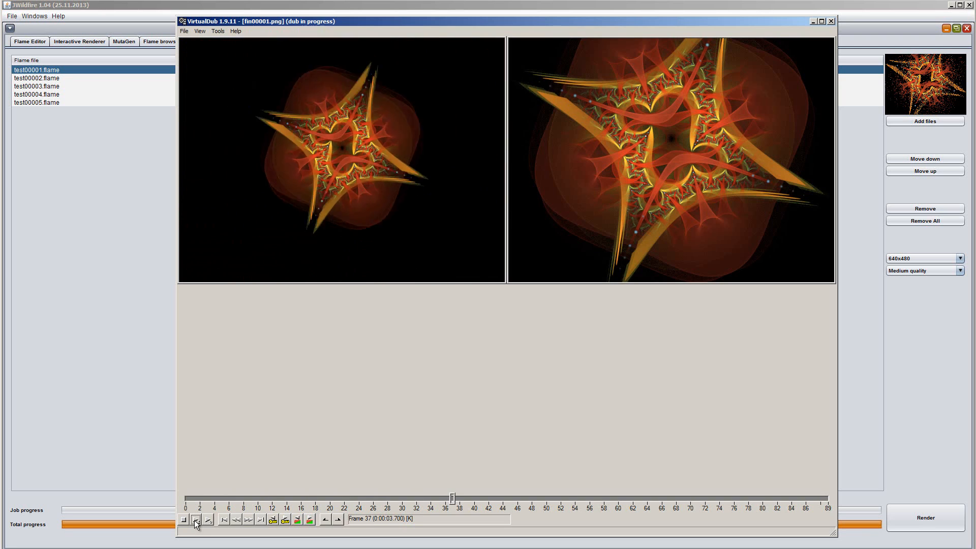
left_click(184, 520)
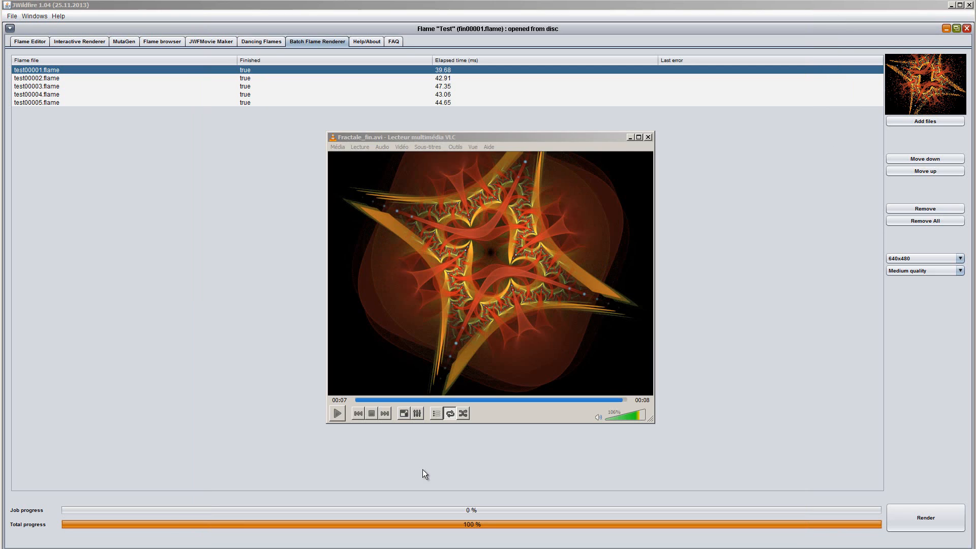
left_click(338, 411)
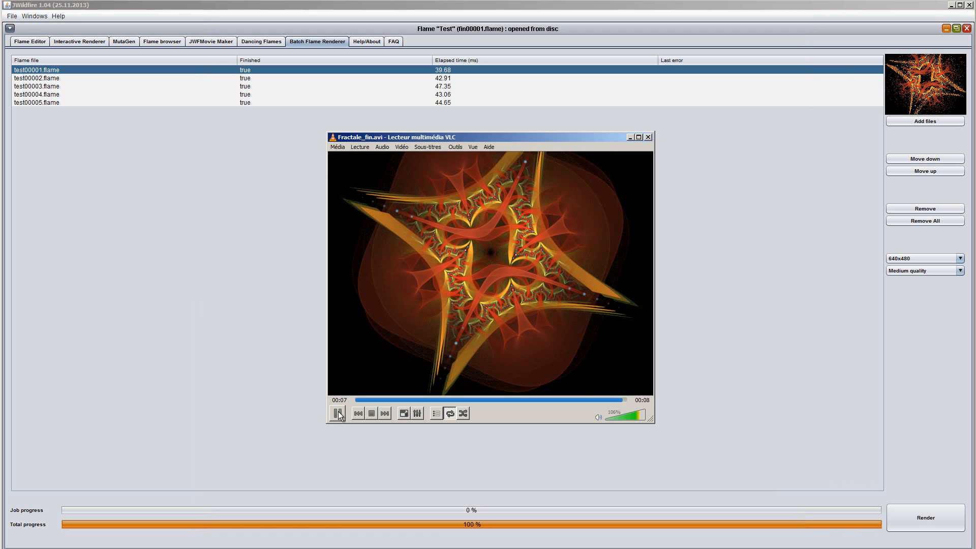